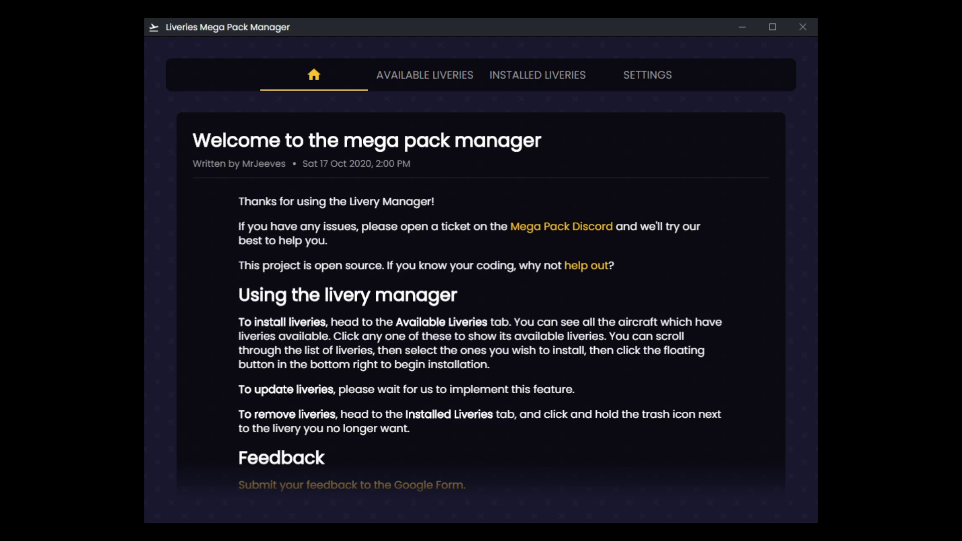
Scroll up and down through the Liveries Mega Pack Manager Home page.
{"action": "scroll", "coordinate": [480, 297], "scroll_direction": "down", "scroll_amount": 3}
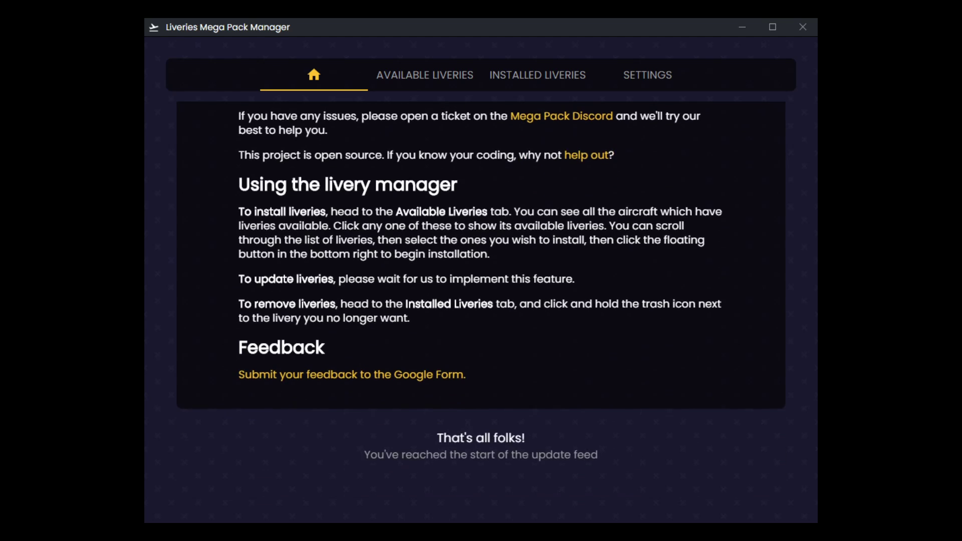
{"action": "scroll", "coordinate": [480, 297], "scroll_direction": "up", "scroll_amount": 3}
{"action": "scroll", "coordinate": [480, 297], "scroll_direction": "down", "scroll_amount": 3}
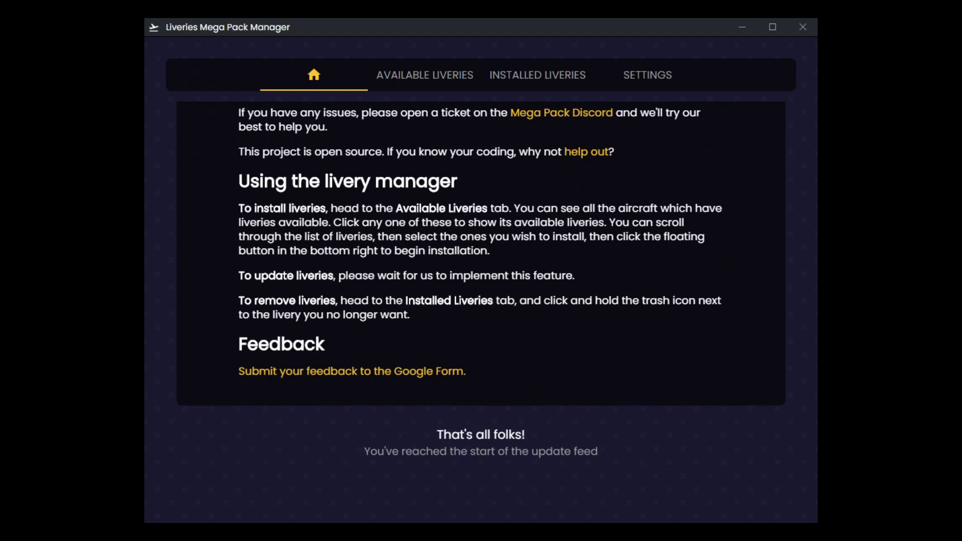
{"action": "scroll", "coordinate": [480, 297], "scroll_direction": "up", "scroll_amount": 3}
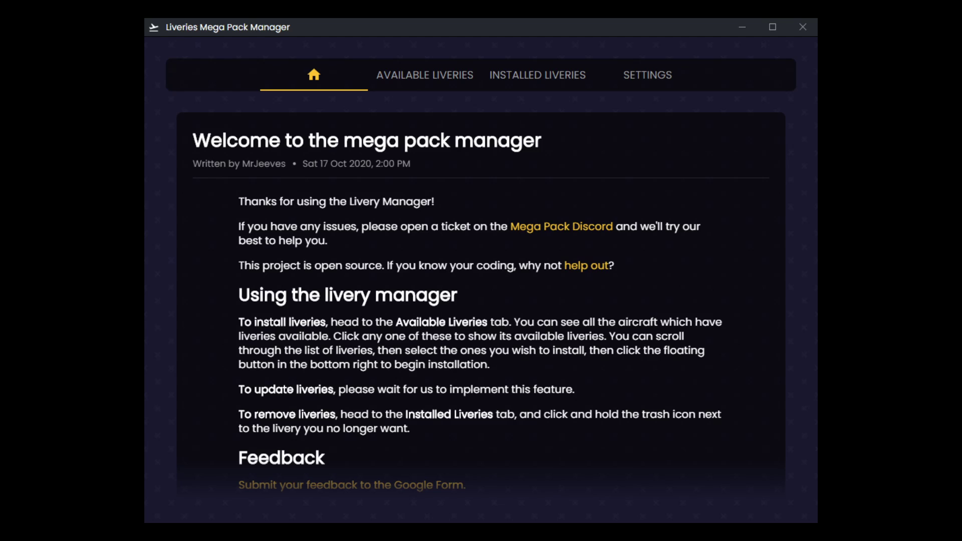
{"action": "scroll", "coordinate": [481, 300], "scroll_direction": "down", "scroll_amount": 3}
{"action": "scroll", "coordinate": [481, 301], "scroll_direction": "up", "scroll_amount": 3}
Check the Community folder path in Settings, then show the Available Liveries list.
{"action": "left_click", "coordinate": [647, 75]}
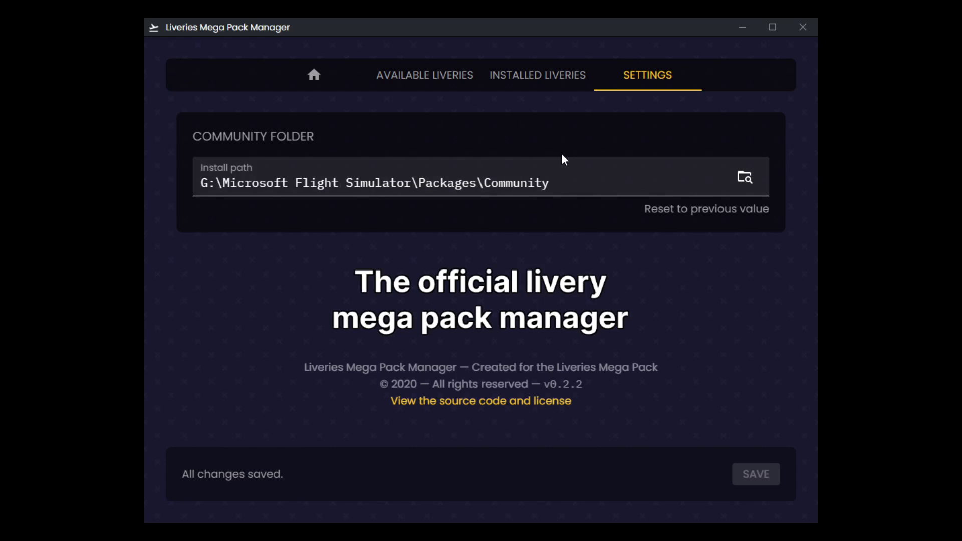
{"action": "left_click", "coordinate": [443, 81]}
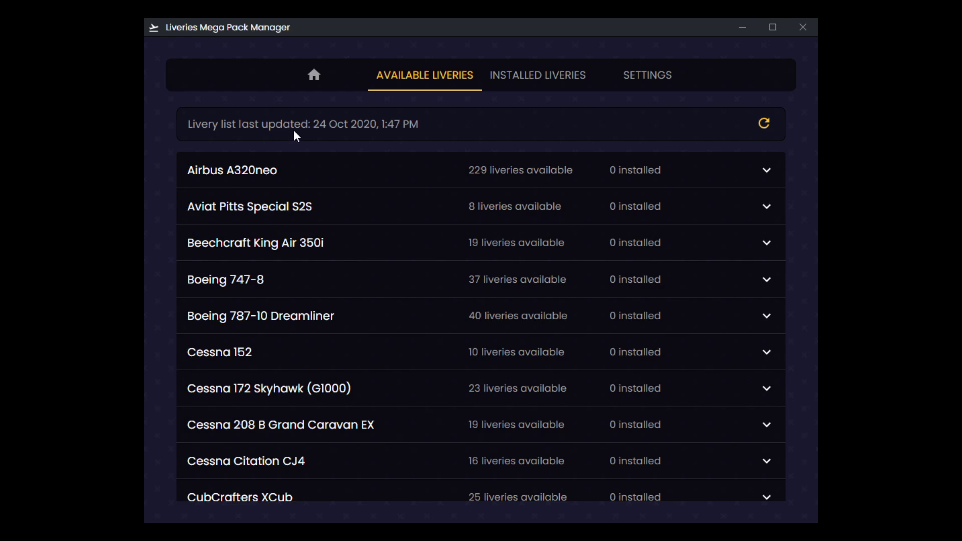
Refresh the livery list so it reads last updated 24 Oct 2020, 1:50 PM.
{"action": "scroll", "coordinate": [708, 434], "scroll_direction": "down", "scroll_amount": 5}
{"action": "scroll", "coordinate": [676, 376], "scroll_direction": "up", "scroll_amount": 5}
{"action": "left_click", "coordinate": [763, 123]}
{"action": "scroll", "coordinate": [450, 436], "scroll_direction": "down", "scroll_amount": 5}
{"action": "scroll", "coordinate": [461, 444], "scroll_direction": "up", "scroll_amount": 5}
Visit the Home page briefly, then return to Available Liveries.
{"action": "left_click", "coordinate": [314, 75]}
{"action": "scroll", "coordinate": [401, 280], "scroll_direction": "down", "scroll_amount": 5}
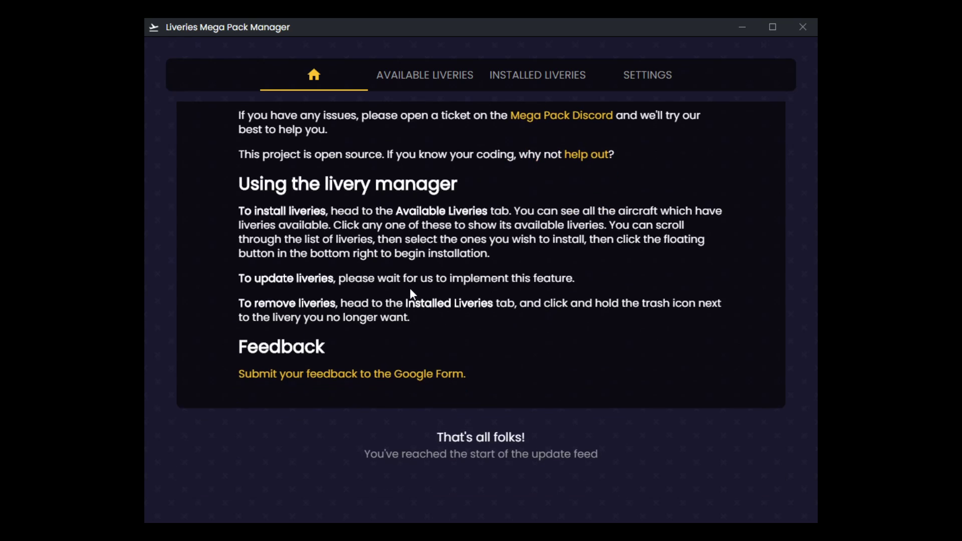
{"action": "scroll", "coordinate": [409, 287], "scroll_direction": "up", "scroll_amount": 5}
{"action": "left_click", "coordinate": [401, 84]}
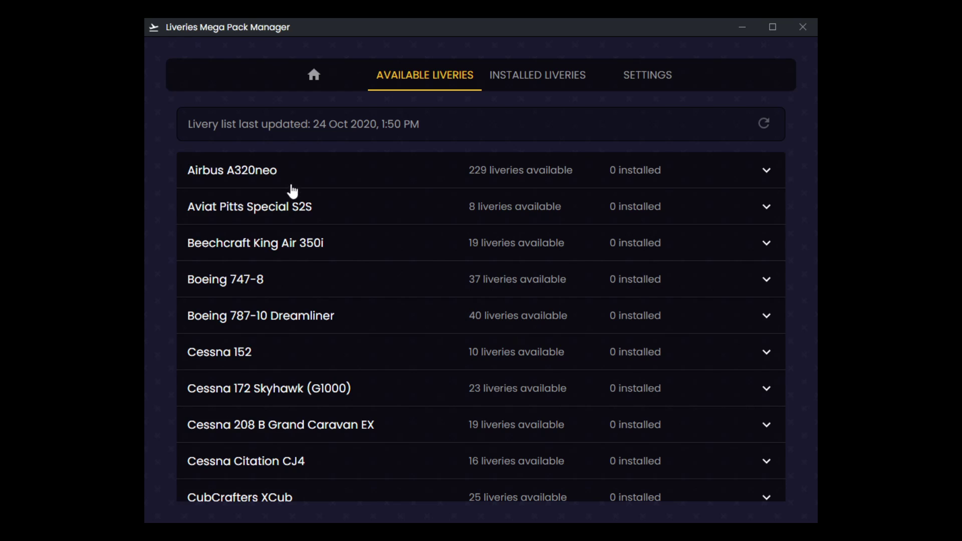
{"action": "scroll", "coordinate": [291, 275], "scroll_direction": "down", "scroll_amount": 5}
{"action": "scroll", "coordinate": [288, 325], "scroll_direction": "up", "scroll_amount": 5}
Expand and collapse Airbus A320neo, then expand Aviat Pitts Special S2S to list its liveries.
{"action": "left_click", "coordinate": [768, 172]}
{"action": "left_click", "coordinate": [768, 173]}
{"action": "scroll", "coordinate": [768, 221], "scroll_direction": "down", "scroll_amount": 3}
{"action": "scroll", "coordinate": [770, 225], "scroll_direction": "up", "scroll_amount": 2}
{"action": "scroll", "coordinate": [769, 223], "scroll_direction": "up", "scroll_amount": 1}
{"action": "left_click", "coordinate": [767, 210]}
{"action": "scroll", "coordinate": [757, 248], "scroll_direction": "down", "scroll_amount": 1}
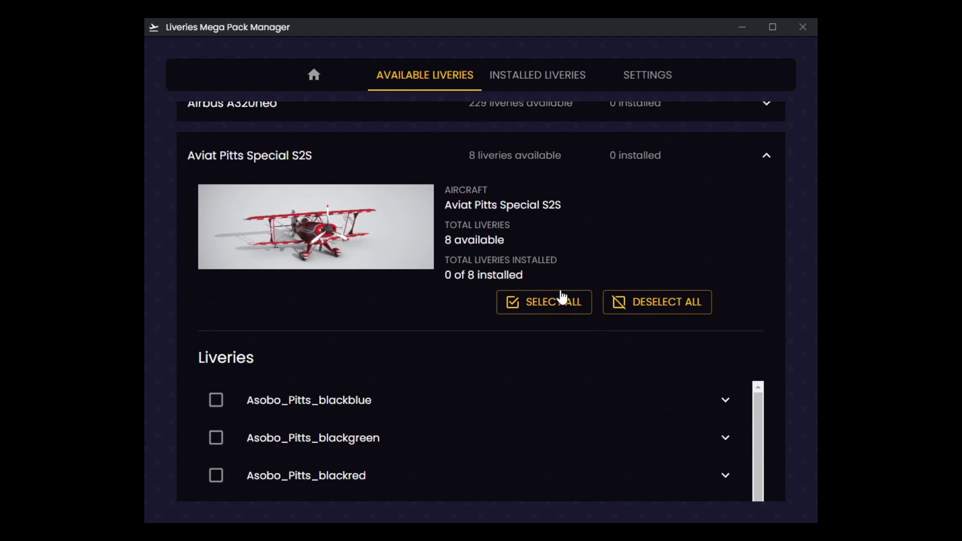
{"action": "scroll", "coordinate": [556, 298], "scroll_direction": "down", "scroll_amount": 3}
{"action": "scroll", "coordinate": [637, 251], "scroll_direction": "up", "scroll_amount": 1}
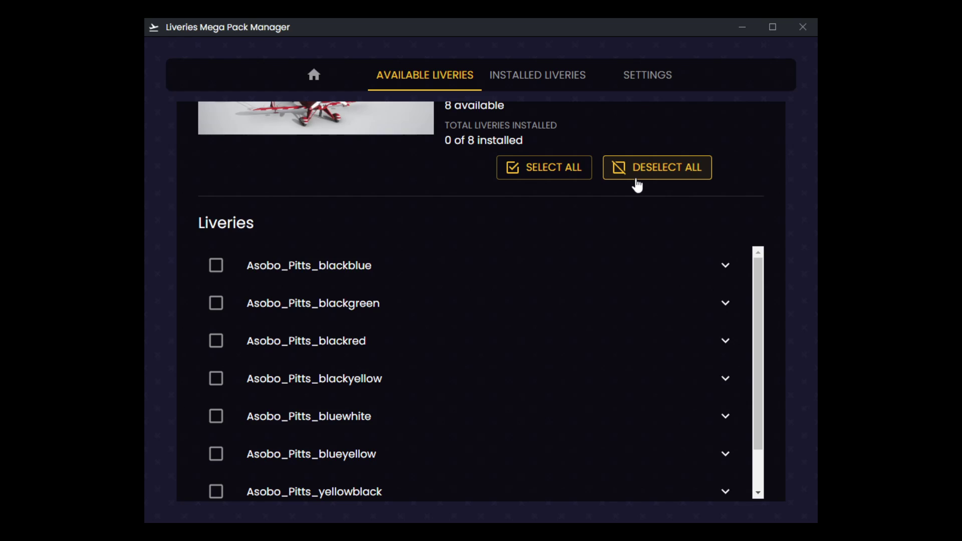
{"action": "scroll", "coordinate": [652, 200], "scroll_direction": "down", "scroll_amount": 1}
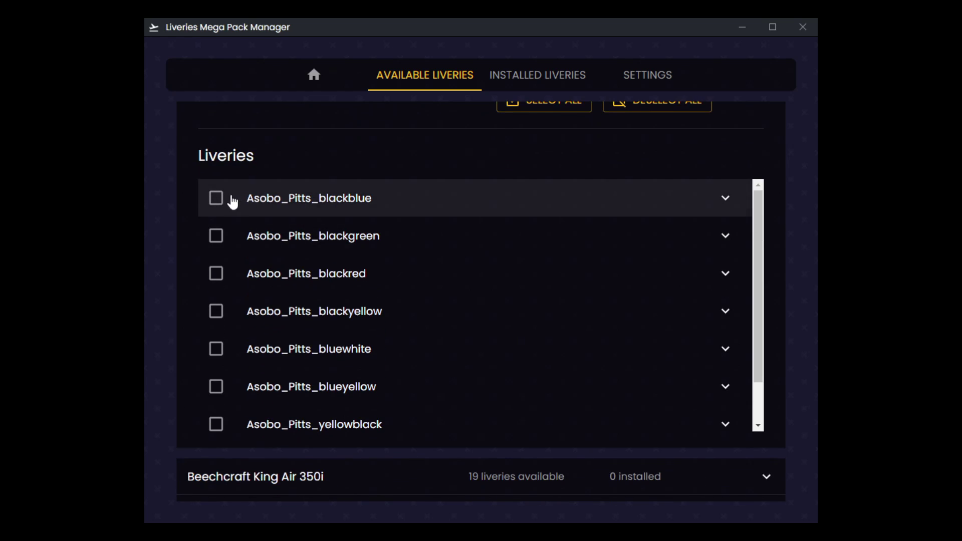
Preview version and thumbnail info for Asobo_Pitts_blackblue, blackgreen and blackred.
{"action": "left_click", "coordinate": [727, 200]}
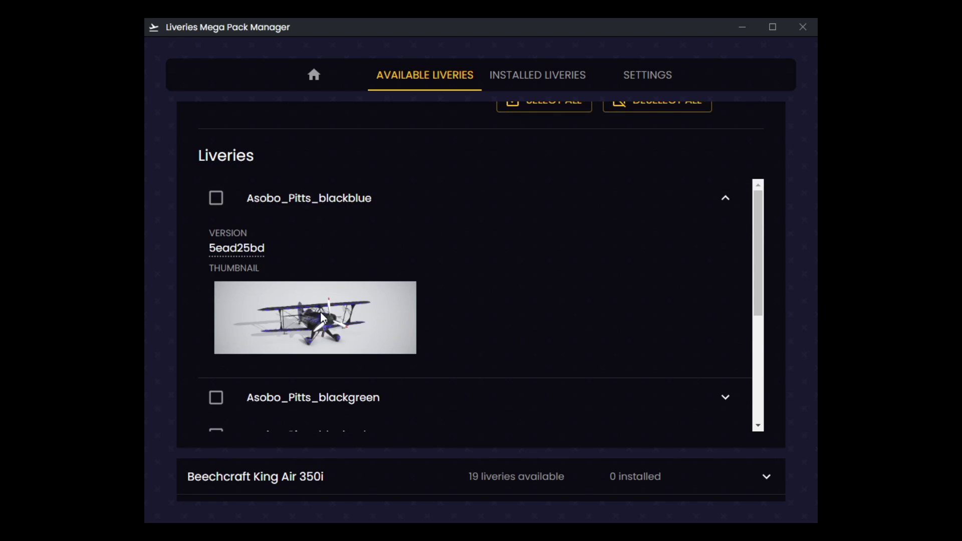
{"action": "mouse_move", "coordinate": [255, 247]}
{"action": "left_click", "coordinate": [727, 206]}
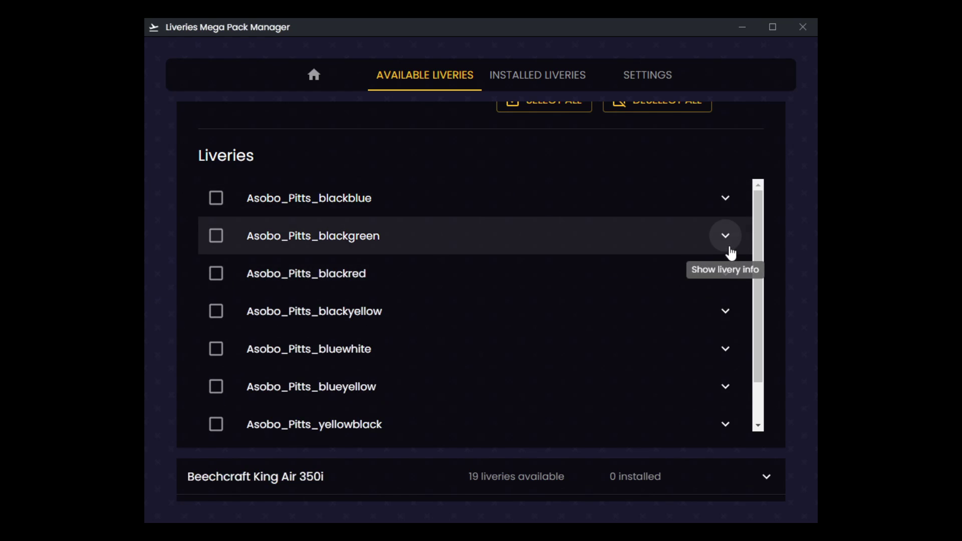
{"action": "left_click", "coordinate": [729, 248]}
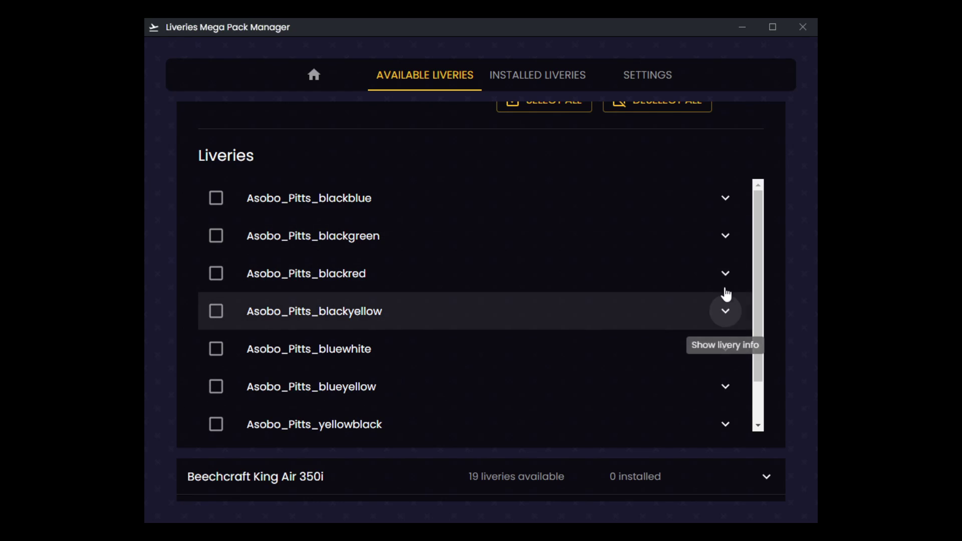
{"action": "left_click", "coordinate": [724, 275]}
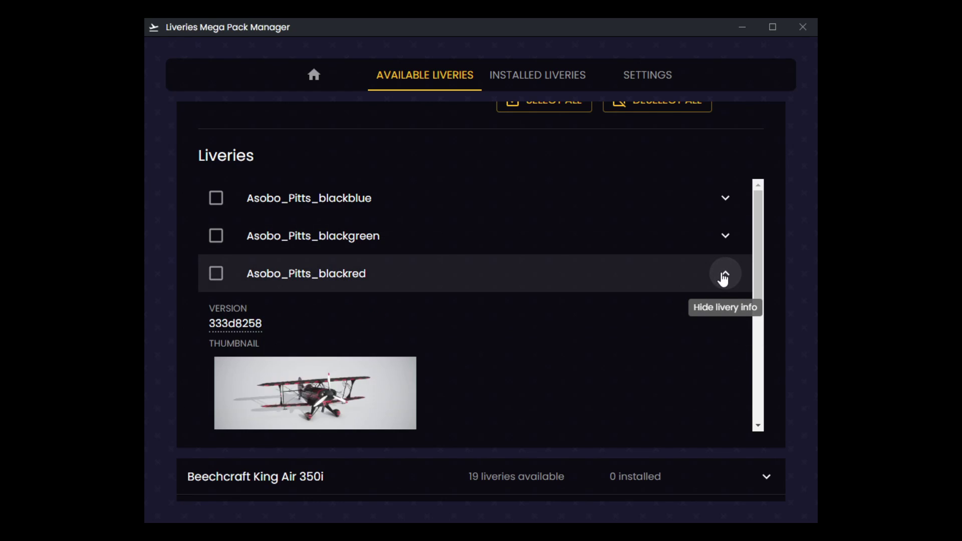
{"action": "scroll", "coordinate": [702, 269], "scroll_direction": "down", "scroll_amount": 1}
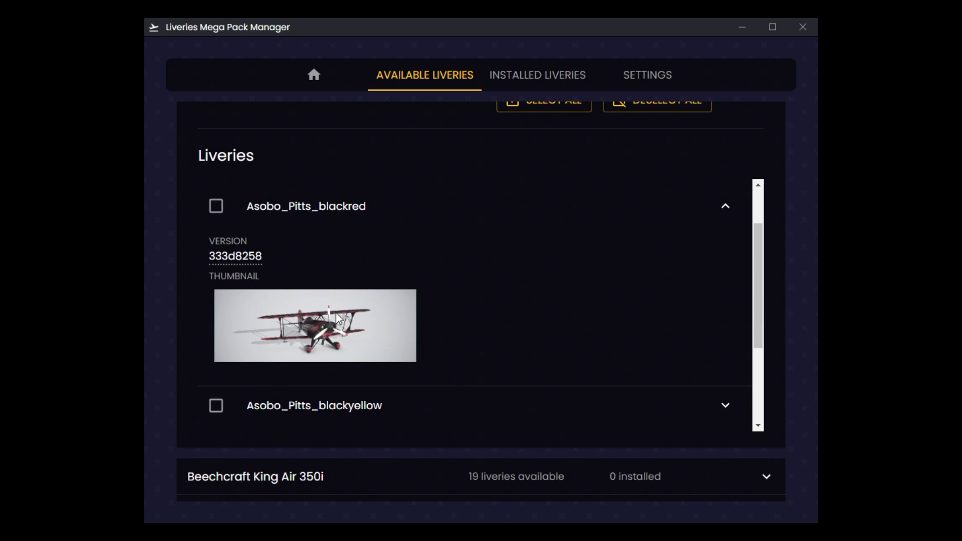
{"action": "left_click", "coordinate": [725, 206]}
{"action": "scroll", "coordinate": [481, 309], "scroll_direction": "up", "scroll_amount": 3}
{"action": "scroll", "coordinate": [328, 195], "scroll_direction": "up", "scroll_amount": 2}
{"action": "left_click", "coordinate": [569, 155]}
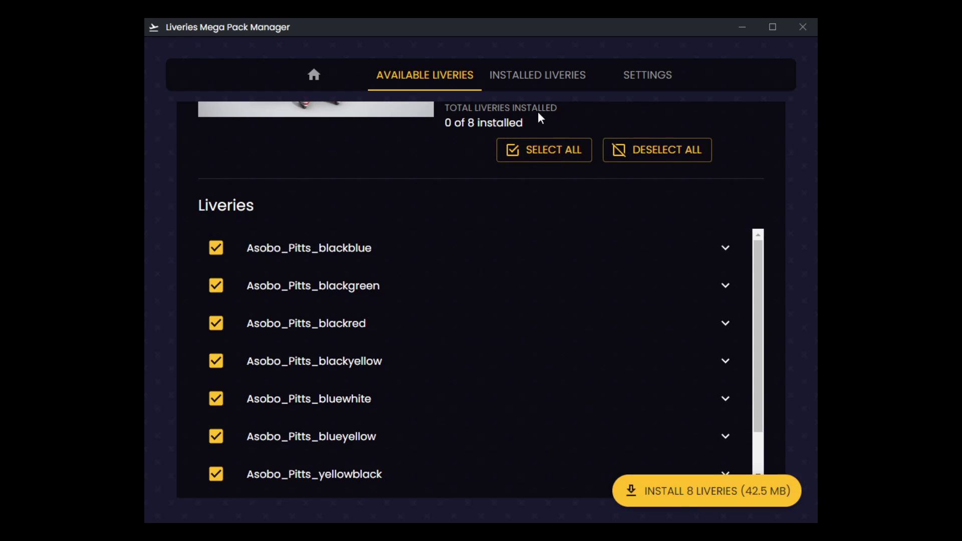
{"action": "left_click", "coordinate": [676, 147]}
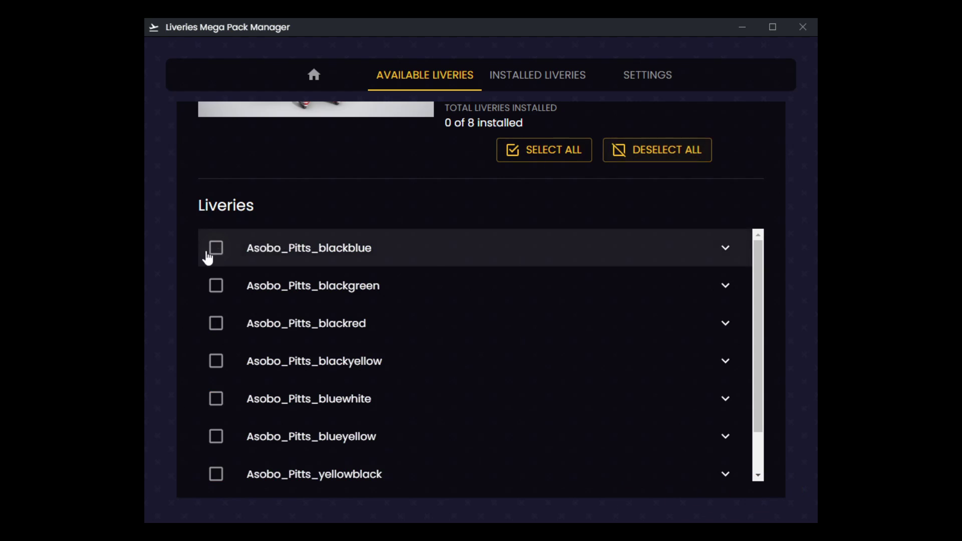
{"action": "left_click", "coordinate": [215, 252]}
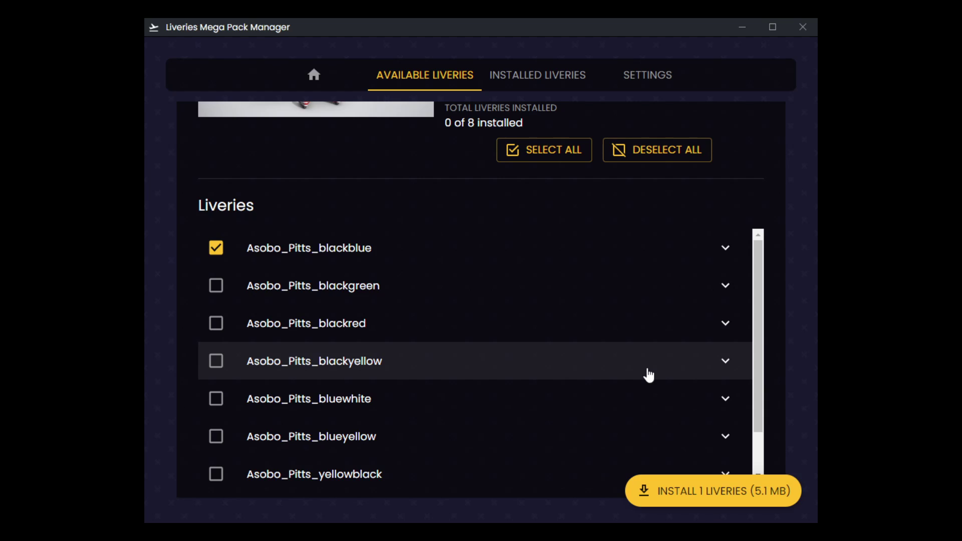
{"action": "left_click", "coordinate": [215, 323]}
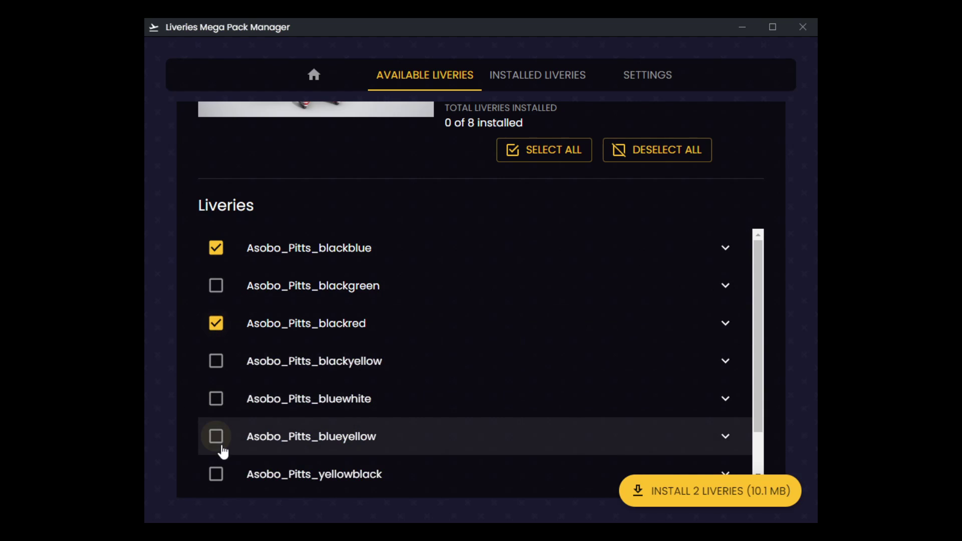
{"action": "left_click", "coordinate": [221, 448]}
{"action": "scroll", "coordinate": [251, 438], "scroll_direction": "down", "scroll_amount": 1}
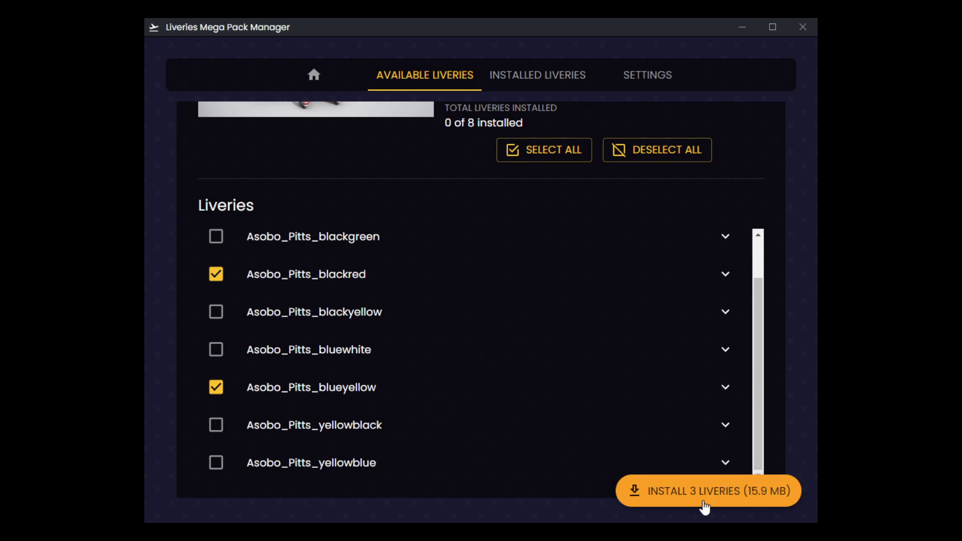
{"action": "left_click", "coordinate": [215, 388]}
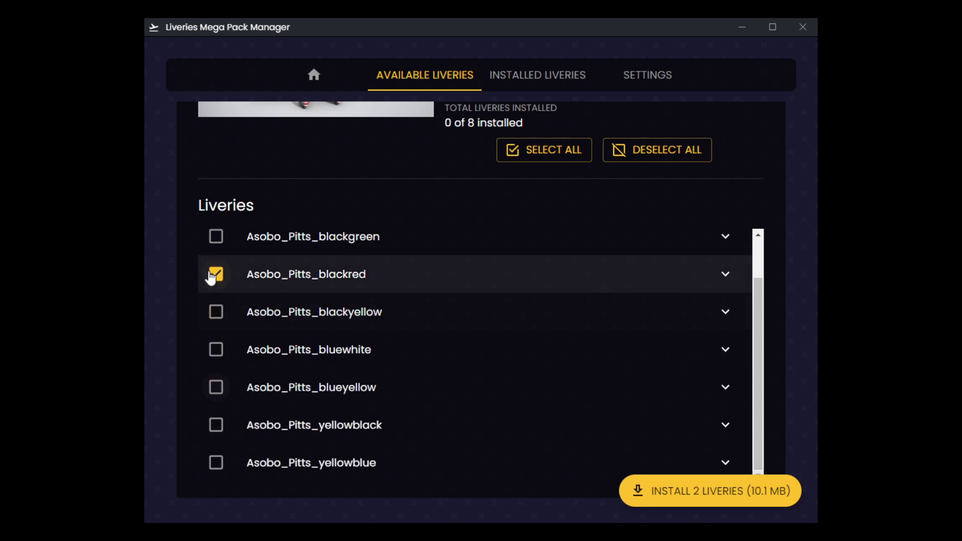
{"action": "left_click", "coordinate": [215, 273]}
{"action": "scroll", "coordinate": [220, 275], "scroll_direction": "up", "scroll_amount": 1}
{"action": "left_click", "coordinate": [215, 249]}
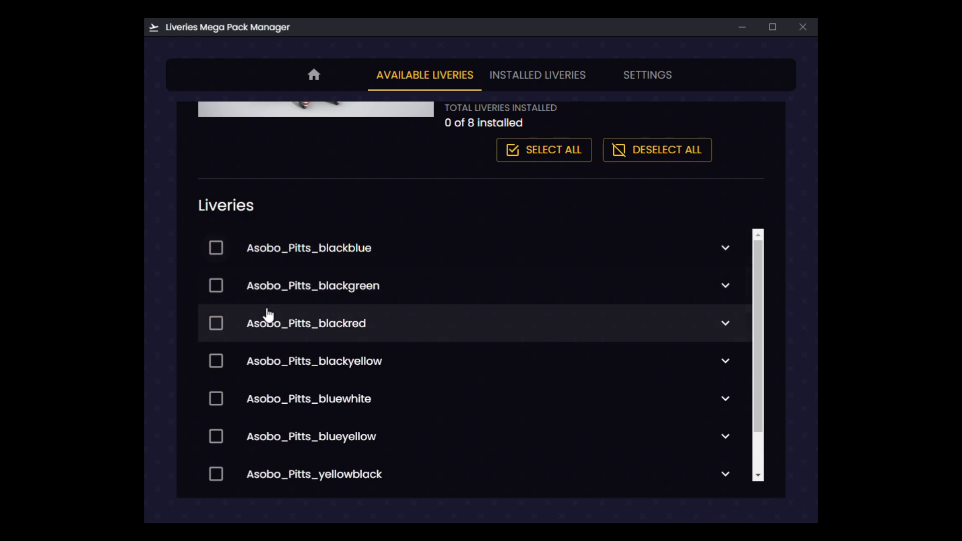
{"action": "scroll", "coordinate": [268, 314], "scroll_direction": "up", "scroll_amount": 4}
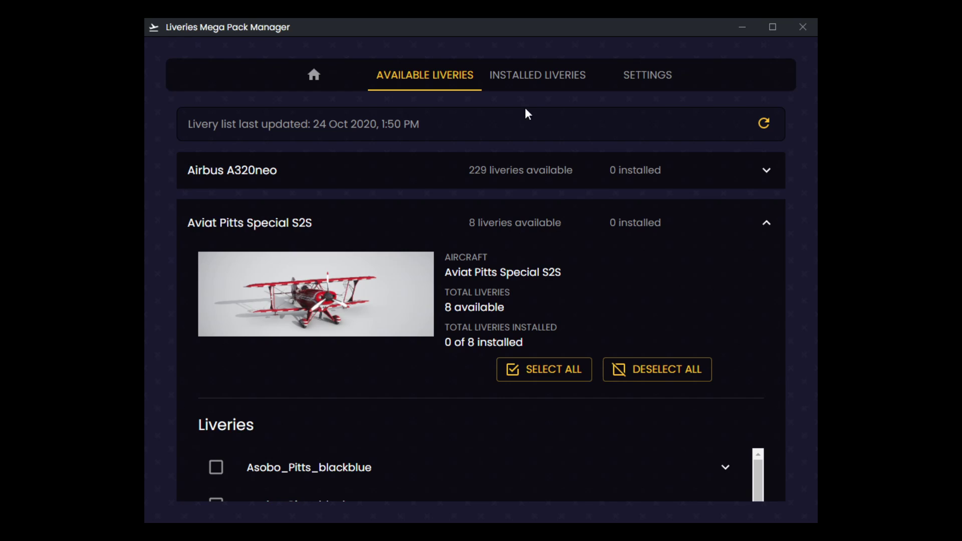
Mark Asobo_Pitts_blackblue and Asobo_Pitts_blackgreen for installation.
{"action": "scroll", "coordinate": [524, 233], "scroll_direction": "down", "scroll_amount": 3}
{"action": "scroll", "coordinate": [519, 249], "scroll_direction": "up", "scroll_amount": 3}
{"action": "scroll", "coordinate": [501, 258], "scroll_direction": "down", "scroll_amount": 3}
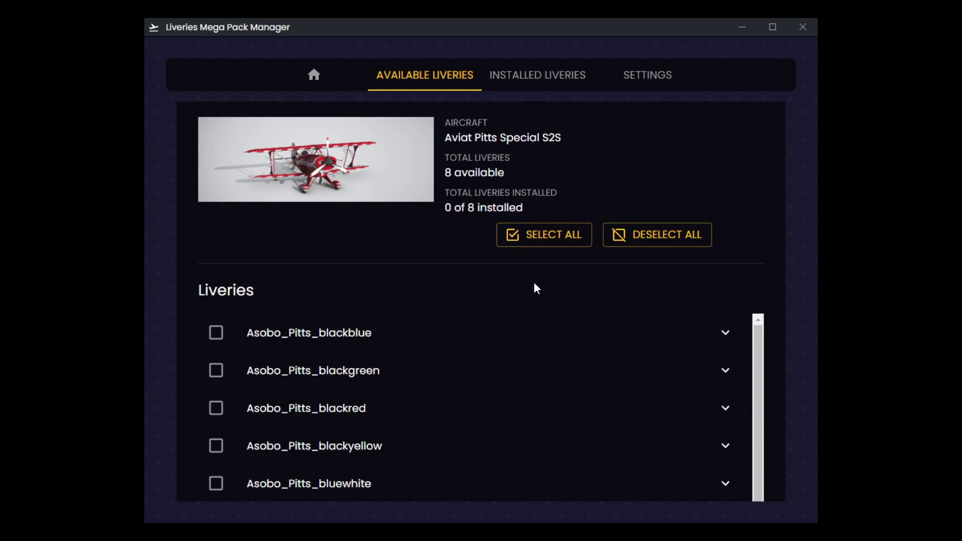
{"action": "left_click", "coordinate": [206, 336]}
{"action": "left_click", "coordinate": [218, 374]}
Drop both liveries from the selection and view the Installed Liveries page.
{"action": "left_click", "coordinate": [216, 370]}
{"action": "left_click", "coordinate": [216, 333]}
{"action": "left_click", "coordinate": [520, 73]}
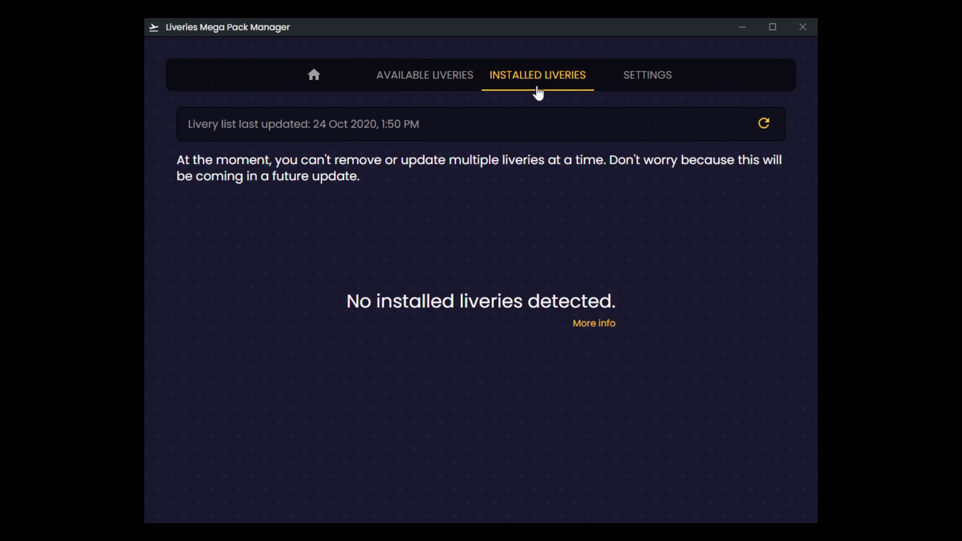
Switch between Installed and Available Liveries, ending with Aviat Pitts Special S2S collapsed.
{"action": "left_click", "coordinate": [453, 74]}
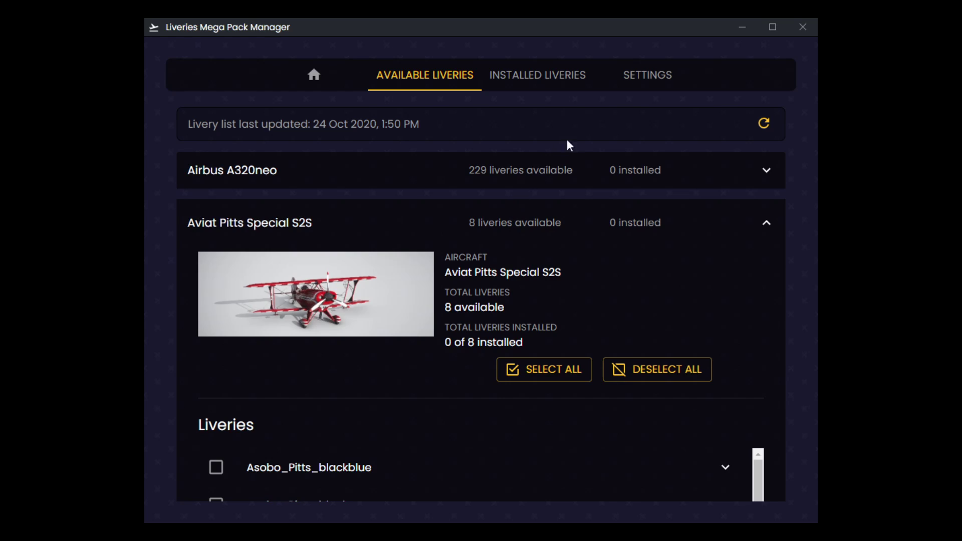
{"action": "left_click", "coordinate": [573, 88]}
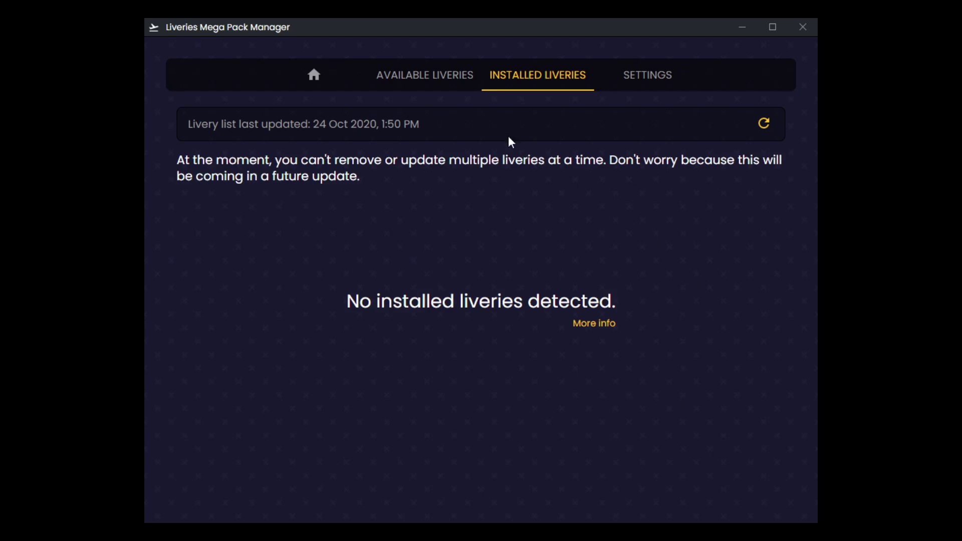
{"action": "left_click", "coordinate": [414, 89]}
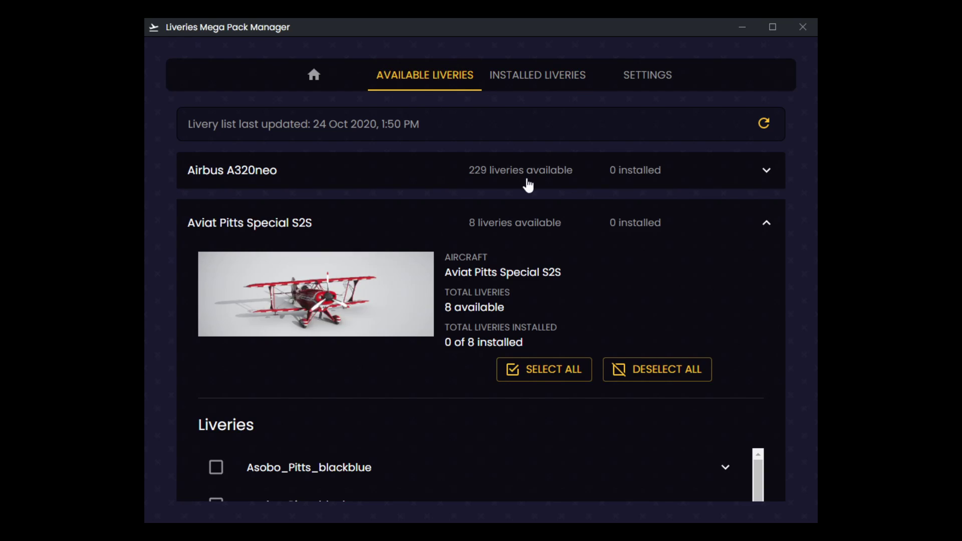
{"action": "left_click", "coordinate": [768, 226]}
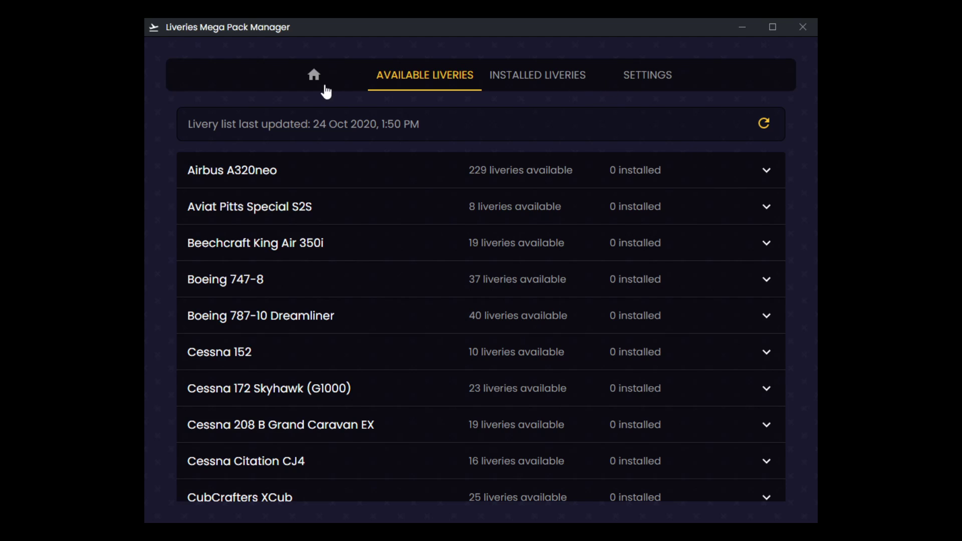
Return to the manager's Home page and bring MSFS Addons Linker to the front.
{"action": "left_click", "coordinate": [324, 85]}
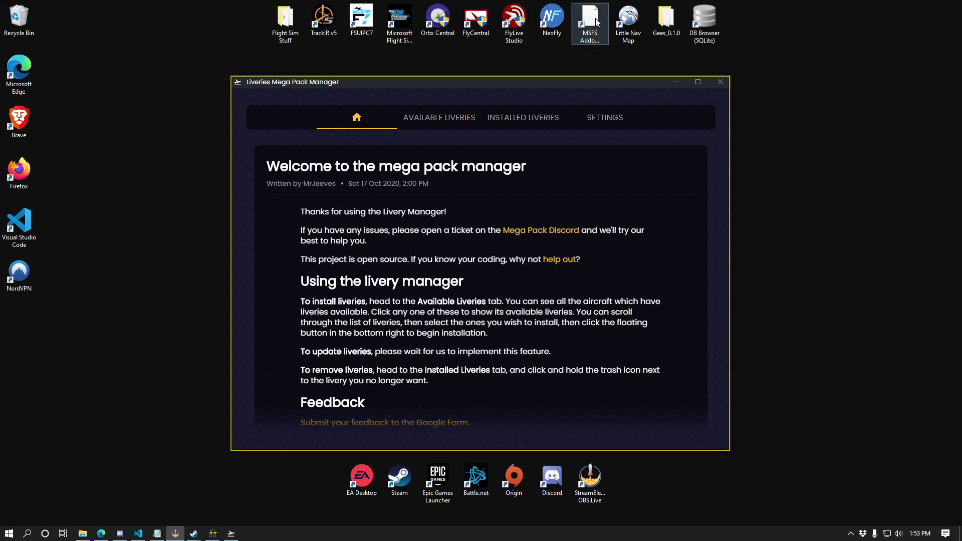
{"action": "left_click", "coordinate": [596, 23]}
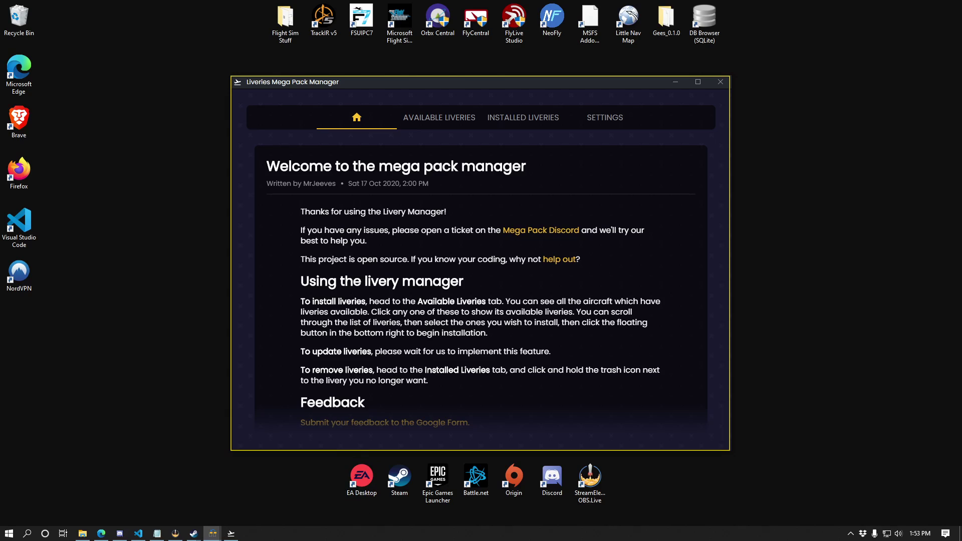
{"action": "left_click", "coordinate": [212, 533]}
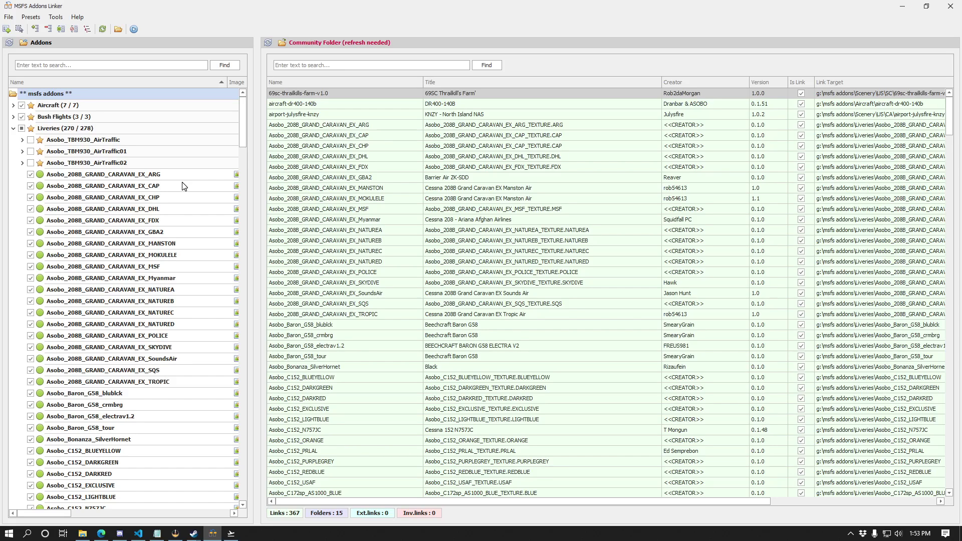
{"action": "scroll", "coordinate": [110, 154], "scroll_direction": "down", "scroll_amount": 10}
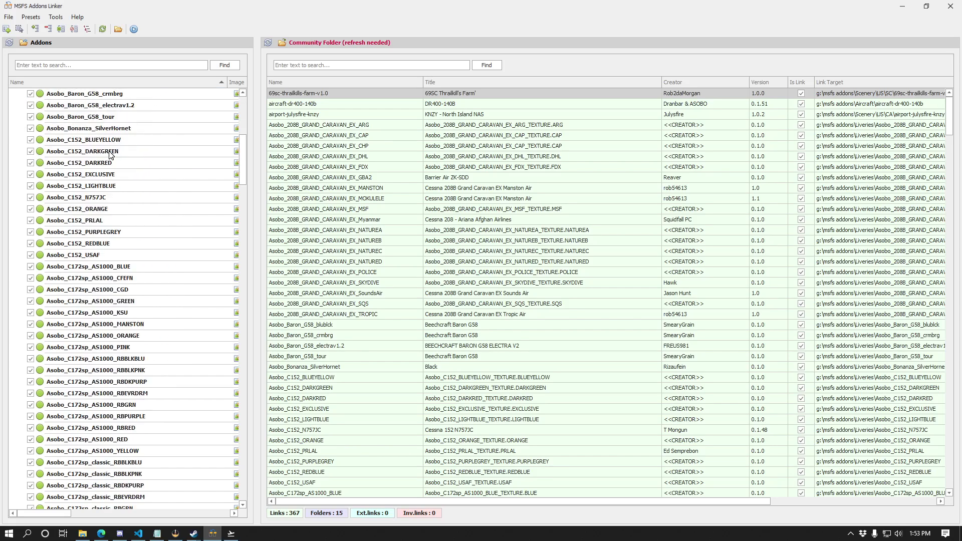
{"action": "scroll", "coordinate": [110, 154], "scroll_direction": "up", "scroll_amount": 5}
{"action": "scroll", "coordinate": [110, 155], "scroll_direction": "up", "scroll_amount": 5}
{"action": "scroll", "coordinate": [477, 83], "scroll_direction": "down", "scroll_amount": 1}
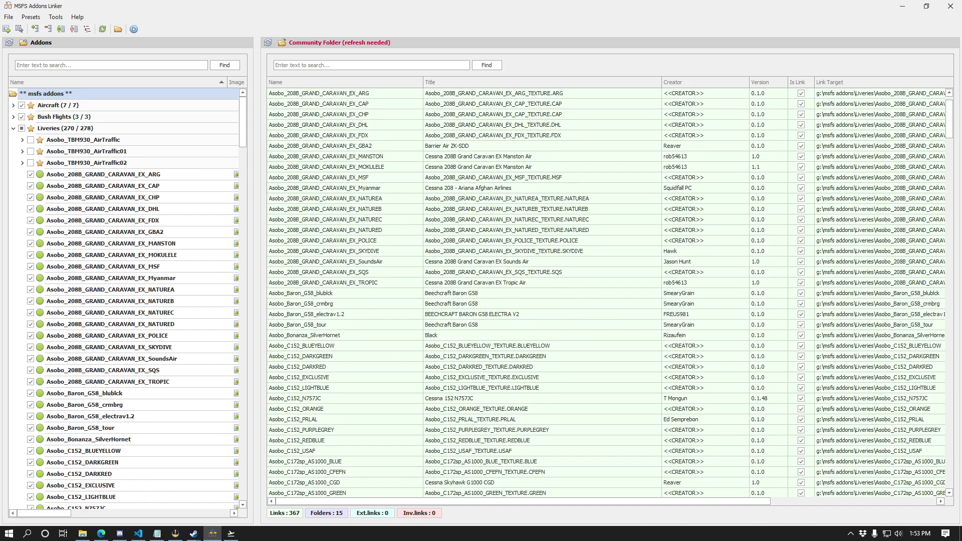
{"action": "scroll", "coordinate": [306, 160], "scroll_direction": "up", "scroll_amount": 1}
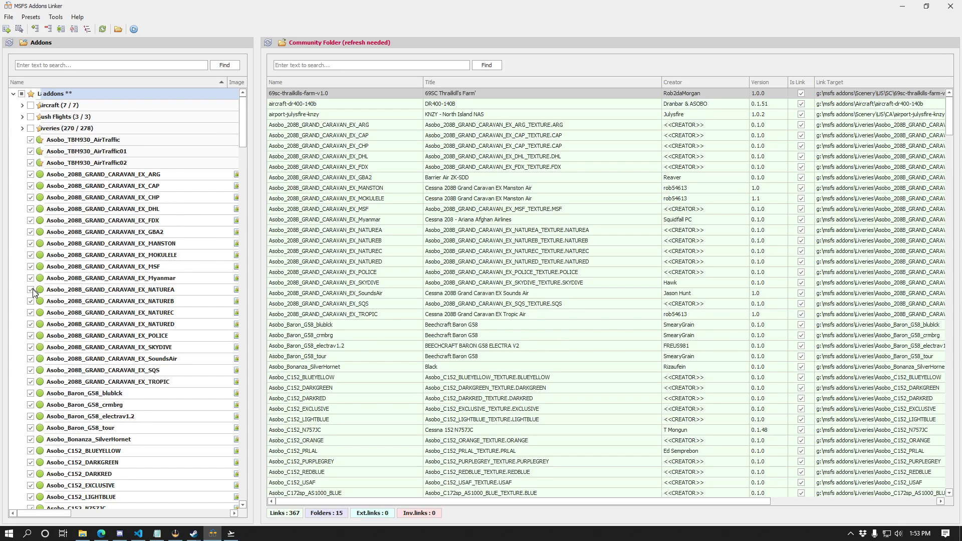
{"action": "scroll", "coordinate": [38, 338], "scroll_direction": "down", "scroll_amount": 20}
{"action": "scroll", "coordinate": [60, 309], "scroll_direction": "down", "scroll_amount": 20}
{"action": "scroll", "coordinate": [99, 366], "scroll_direction": "down", "scroll_amount": 15}
{"action": "scroll", "coordinate": [95, 371], "scroll_direction": "down", "scroll_amount": 5}
{"action": "scroll", "coordinate": [96, 326], "scroll_direction": "up", "scroll_amount": 10}
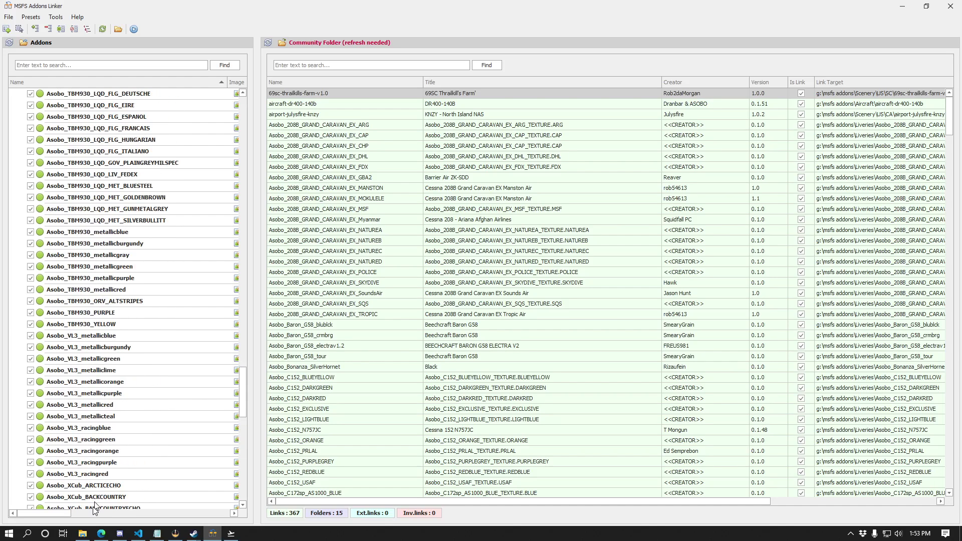
{"action": "left_click", "coordinate": [23, 43]}
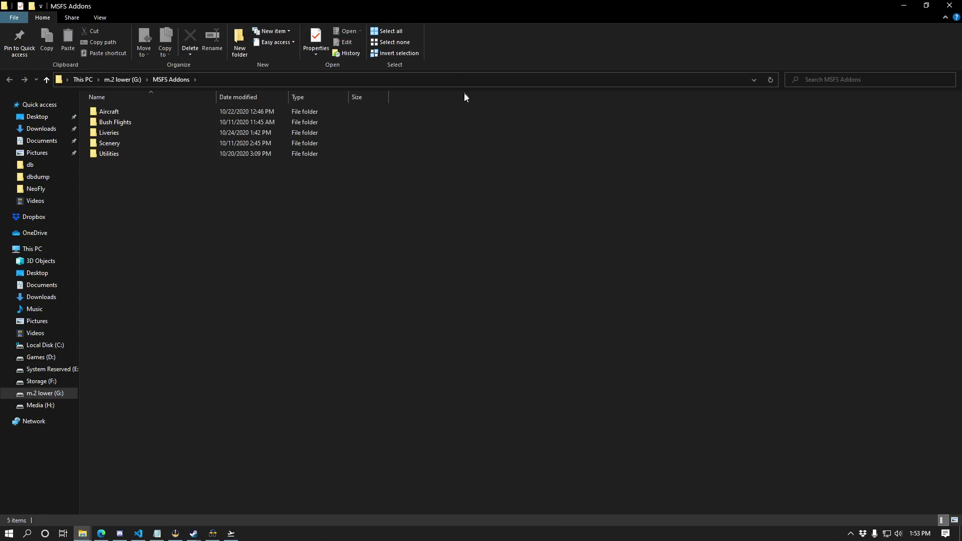
{"action": "left_click_drag", "start_coordinate": [545, 13], "coordinate": [530, 284]}
{"action": "key", "text": "alt+Tab"}
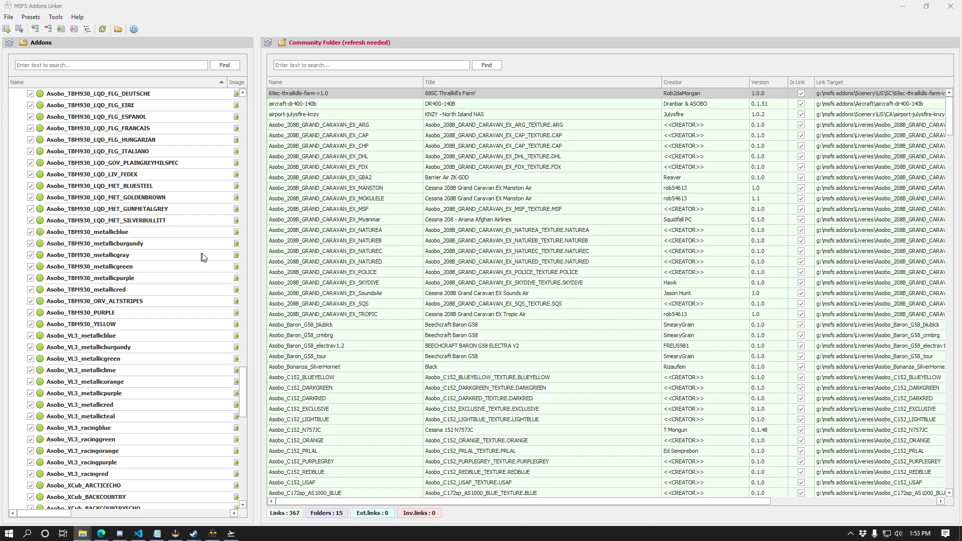
Check the Mega Pack Manager's installed liveries, then return to MSFS Addons Linker.
{"action": "left_click", "coordinate": [238, 534]}
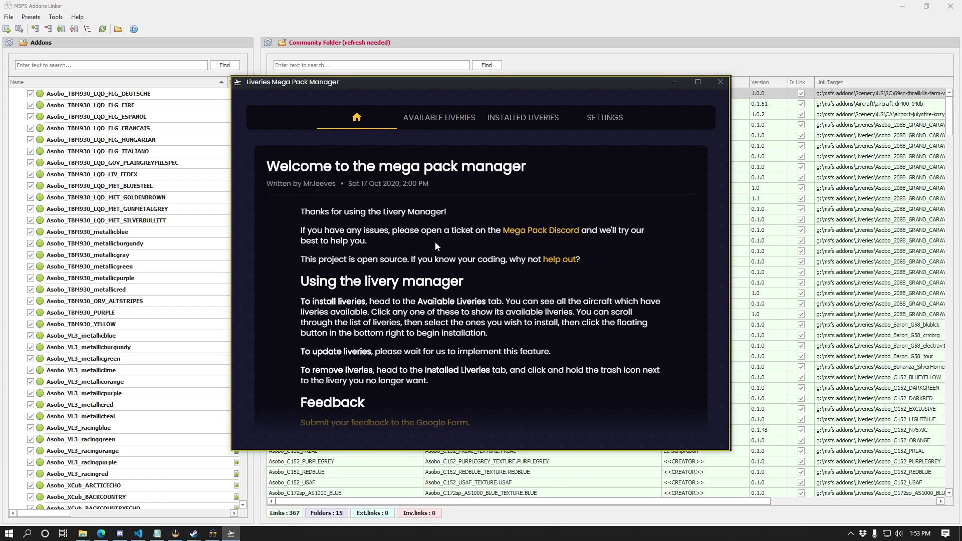
{"action": "key", "text": "alt+Tab"}
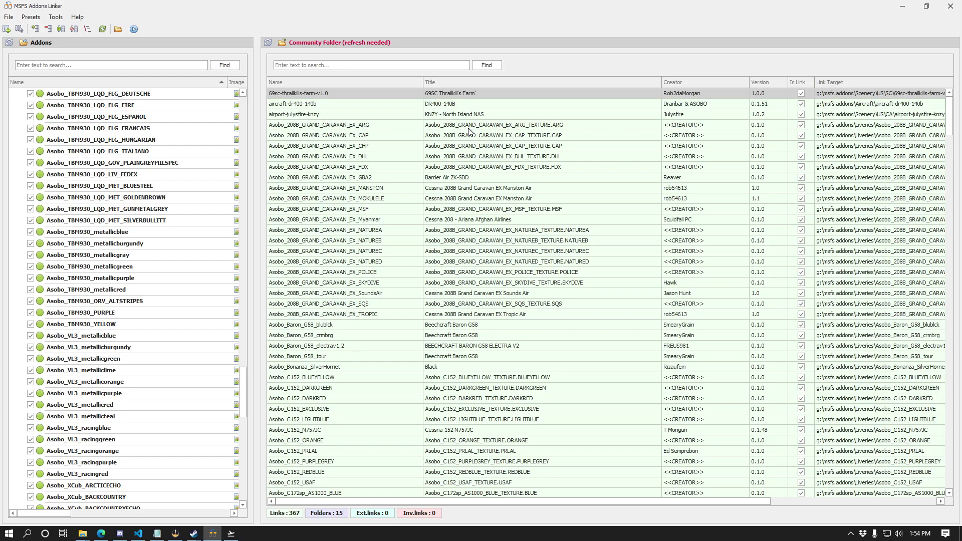
{"action": "left_click", "coordinate": [231, 534]}
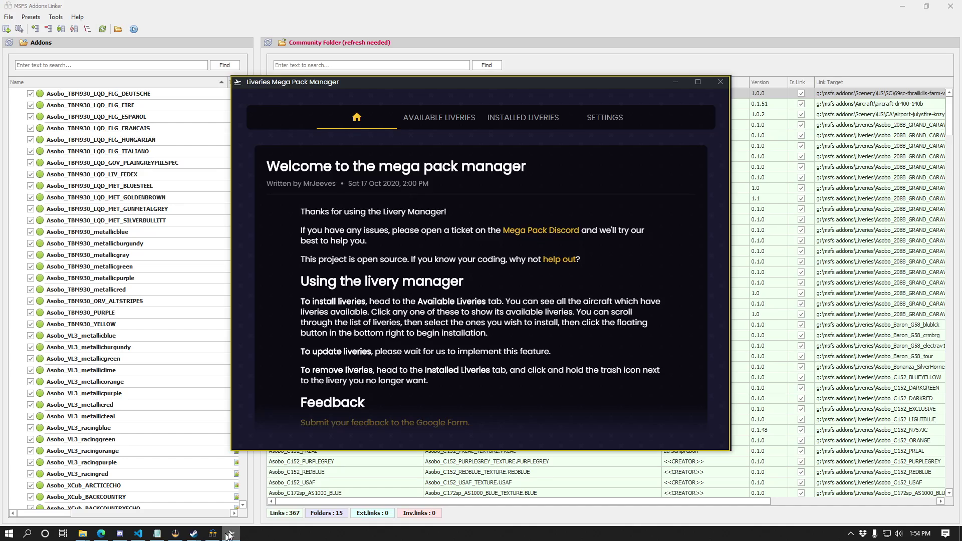
{"action": "left_click", "coordinate": [527, 118]}
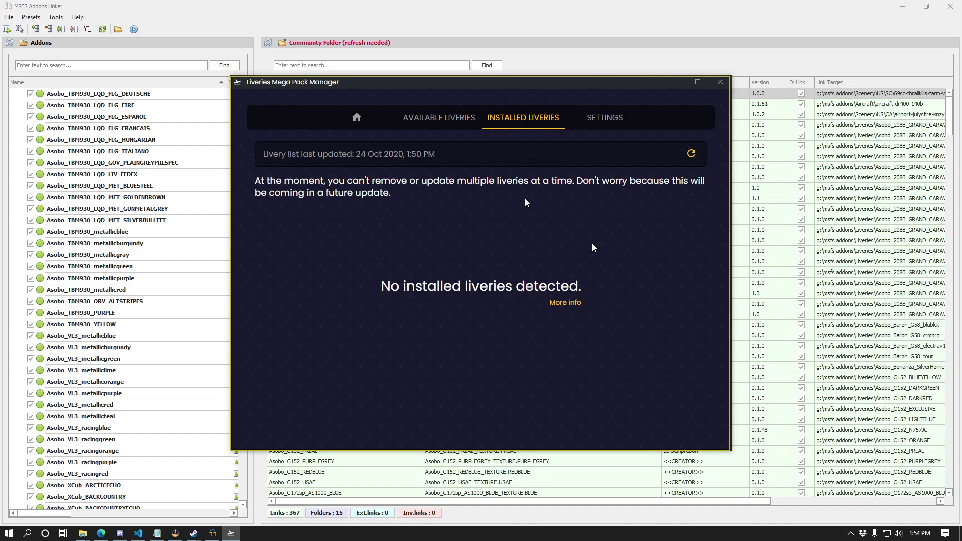
{"action": "left_click", "coordinate": [437, 32]}
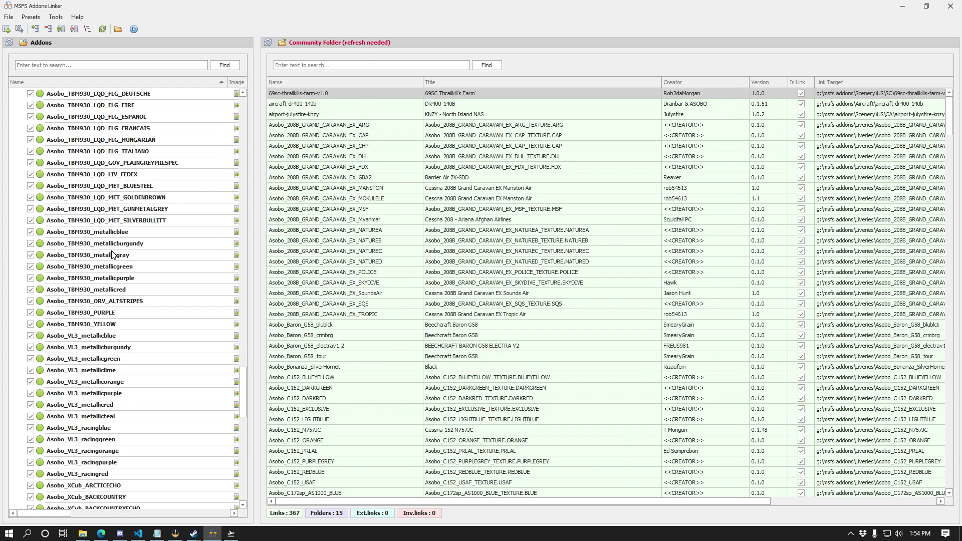
Minimize the Mega Pack Manager, switch to File Explorer and drag an item within it.
{"action": "scroll", "coordinate": [219, 324], "scroll_direction": "down", "scroll_amount": 15}
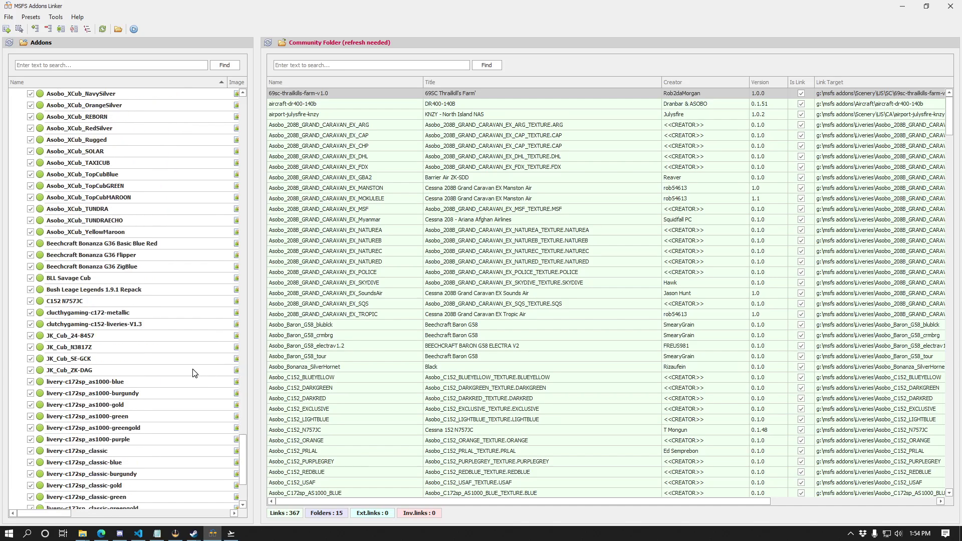
{"action": "scroll", "coordinate": [195, 369], "scroll_direction": "up", "scroll_amount": 7}
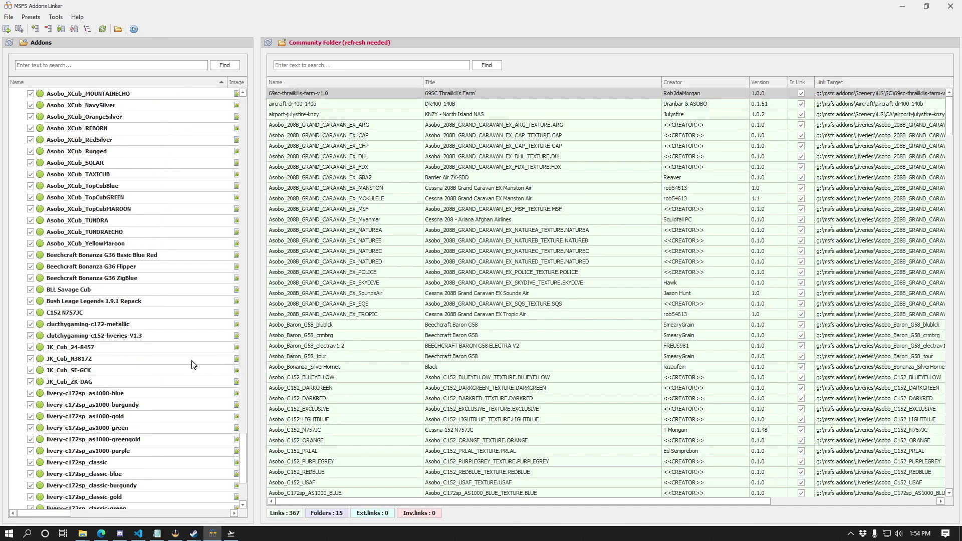
{"action": "left_click", "coordinate": [230, 534]}
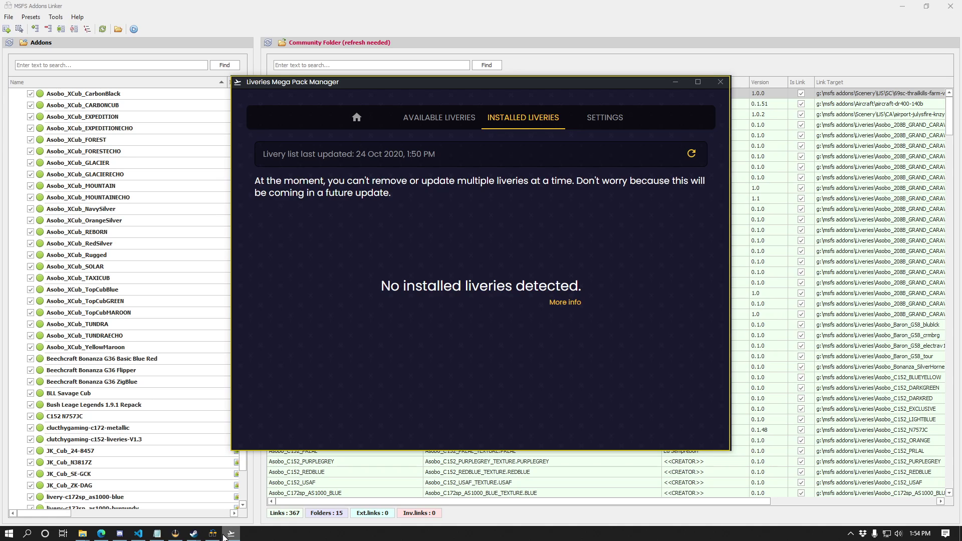
{"action": "left_click", "coordinate": [224, 536]}
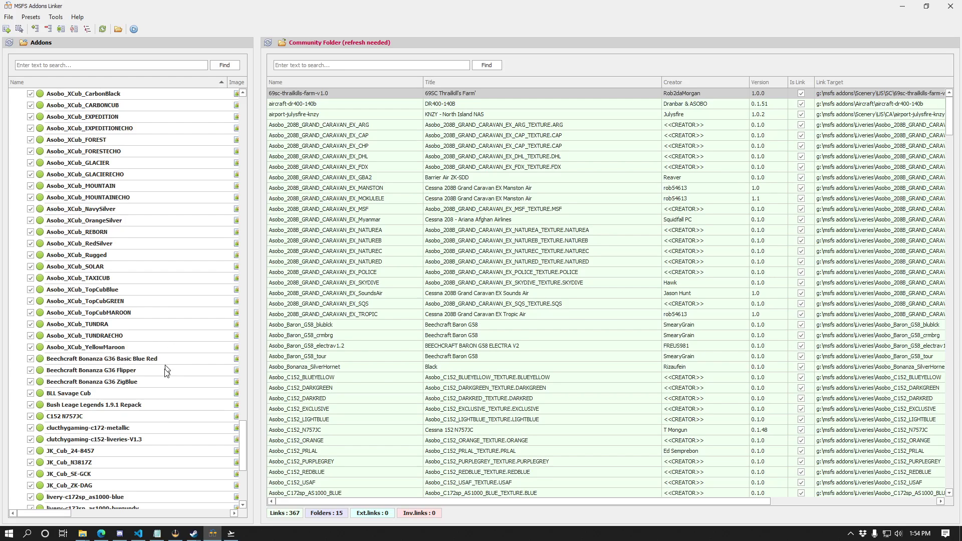
{"action": "left_click", "coordinate": [138, 500]}
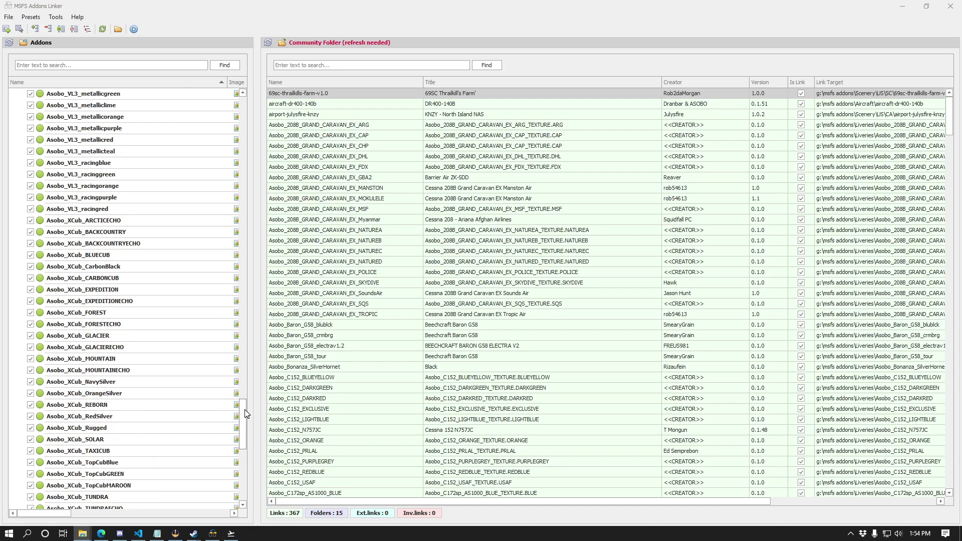
{"action": "left_click_drag", "start_coordinate": [244, 416], "coordinate": [250, 95]}
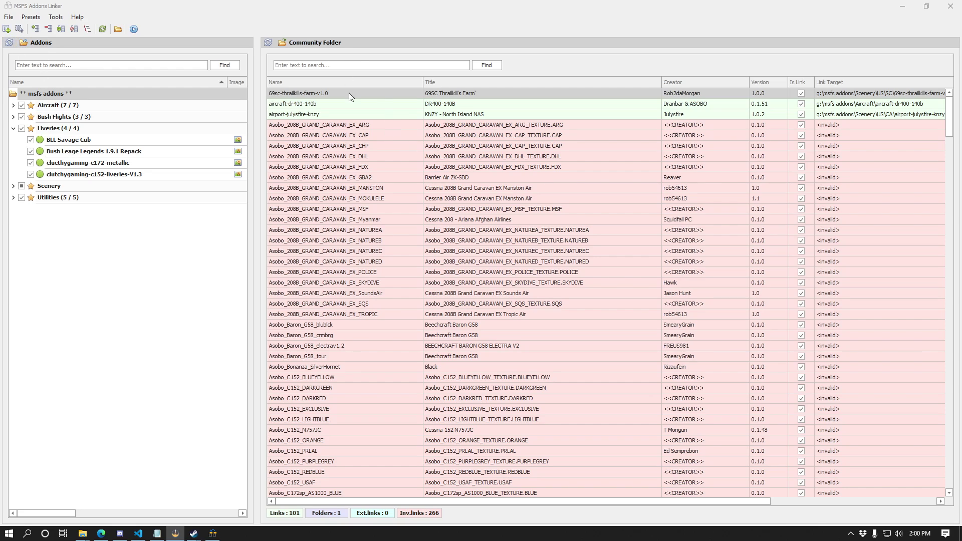
Delete all 266 invalid Community links at once, leaving 101 valid links.
{"action": "scroll", "coordinate": [396, 251], "scroll_direction": "down", "scroll_amount": 20}
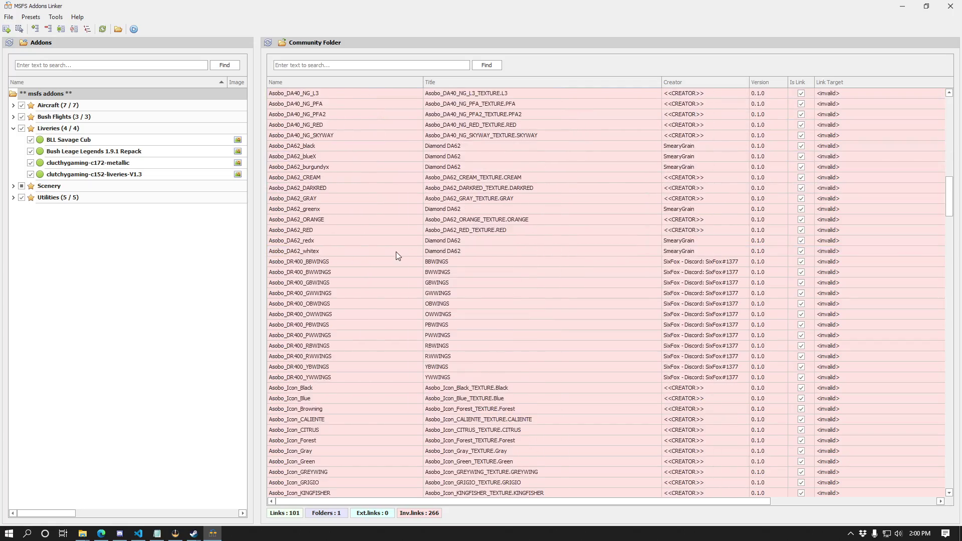
{"action": "scroll", "coordinate": [397, 251], "scroll_direction": "down", "scroll_amount": 20}
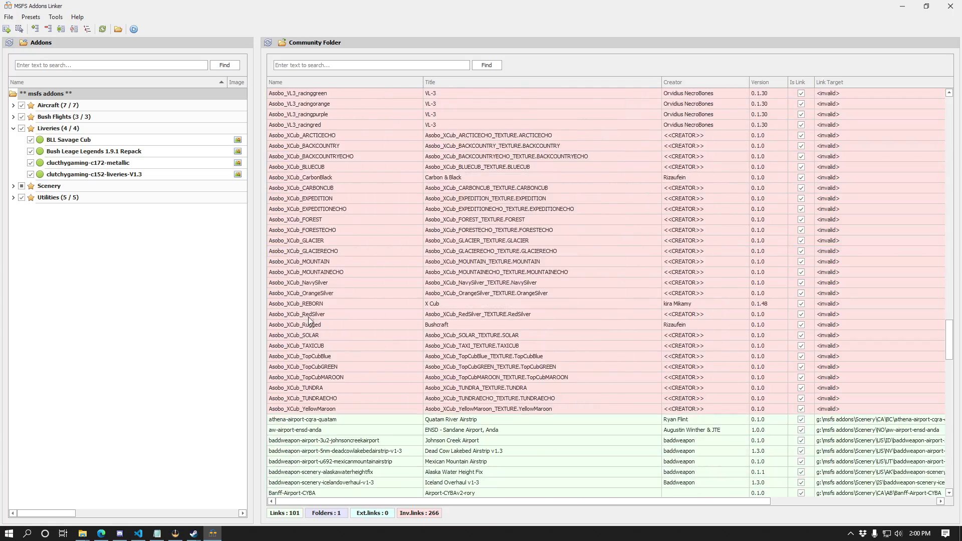
{"action": "scroll", "coordinate": [309, 319], "scroll_direction": "down", "scroll_amount": 20}
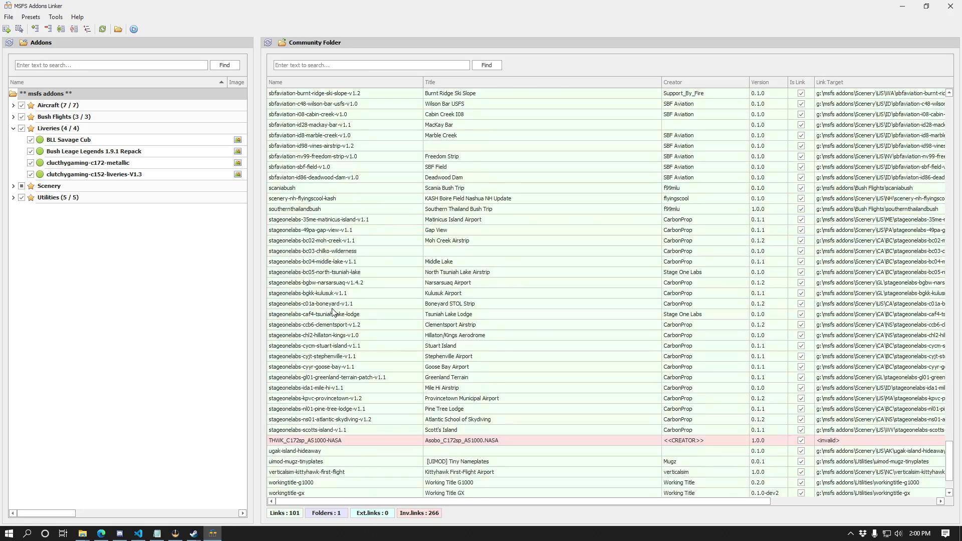
{"action": "scroll", "coordinate": [333, 311], "scroll_direction": "up", "scroll_amount": 10}
{"action": "left_click", "coordinate": [359, 266]}
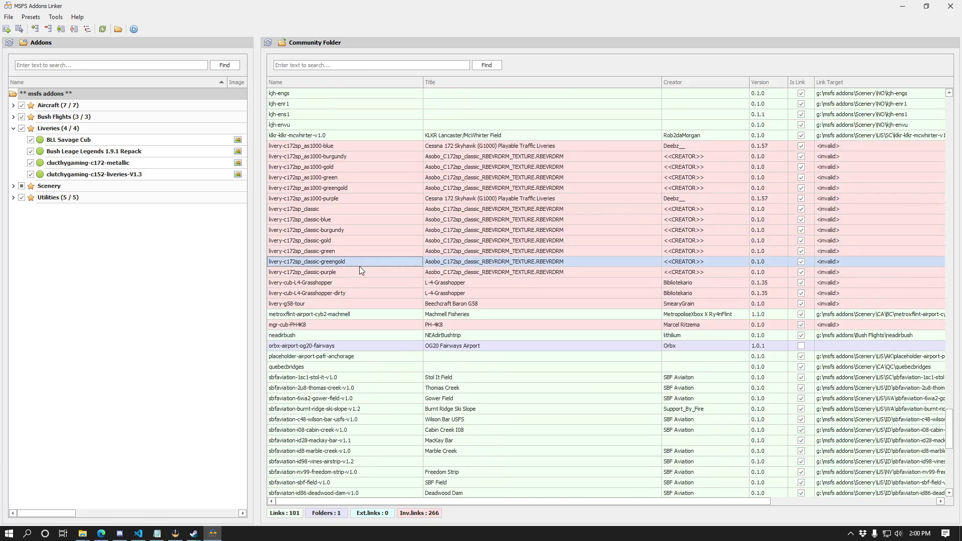
{"action": "right_click", "coordinate": [359, 266]}
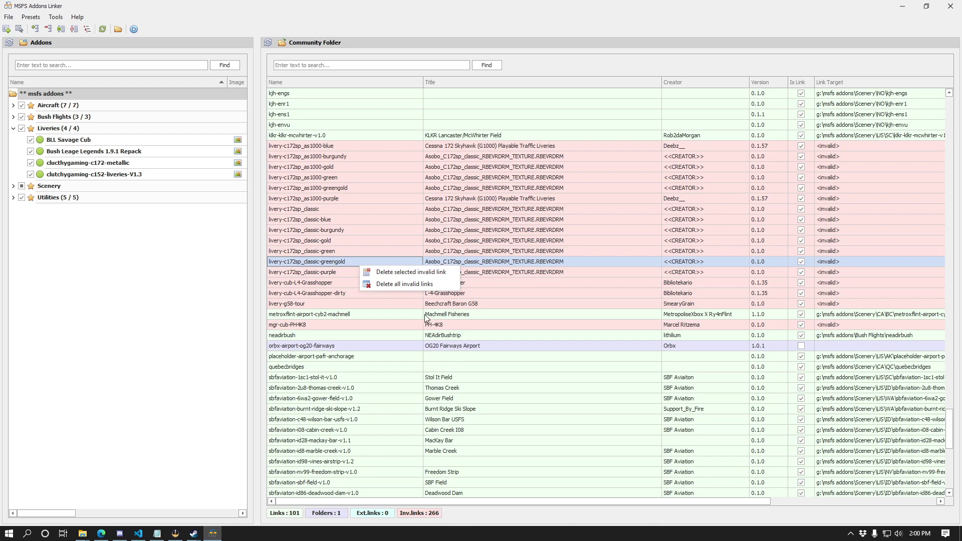
{"action": "left_click", "coordinate": [421, 284]}
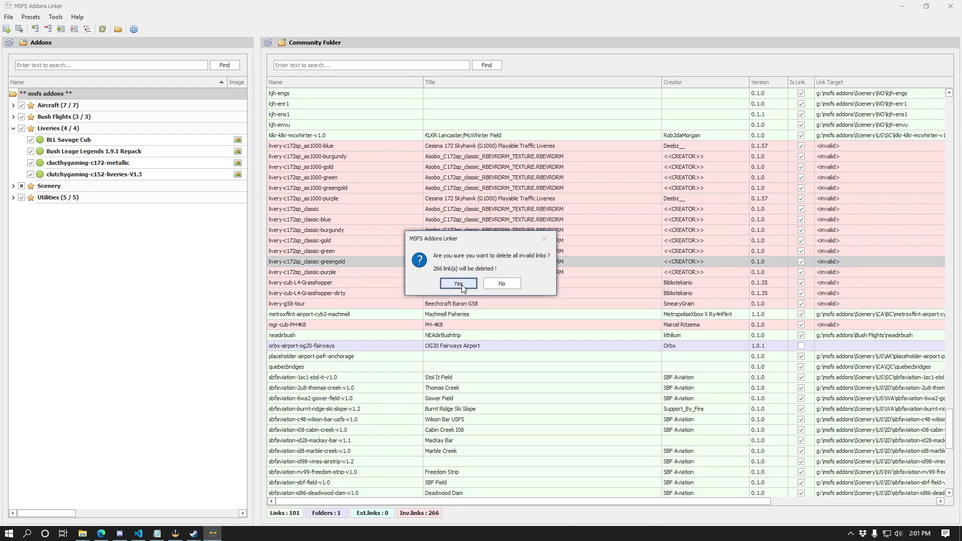
{"action": "left_click", "coordinate": [463, 284]}
{"action": "scroll", "coordinate": [429, 307], "scroll_direction": "up", "scroll_amount": 12}
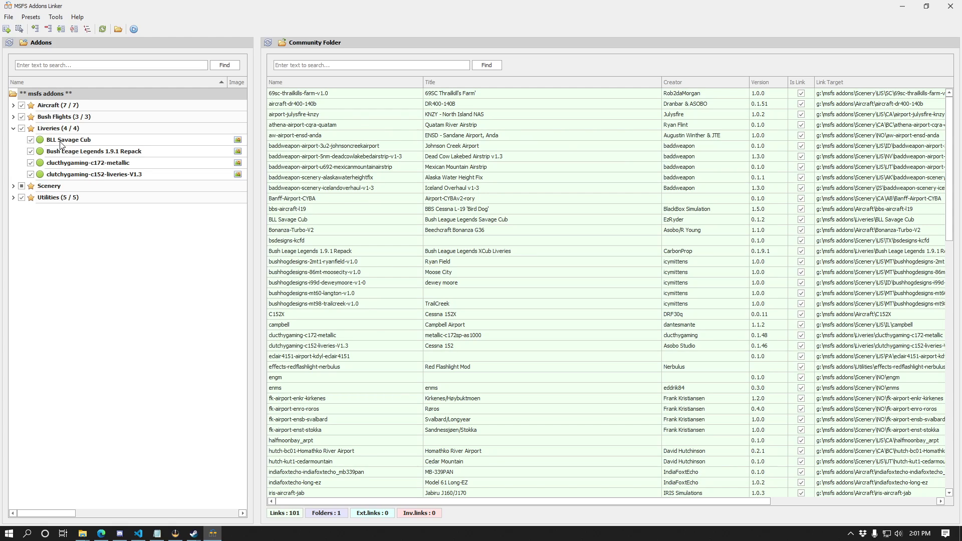
{"action": "left_click", "coordinate": [59, 154]}
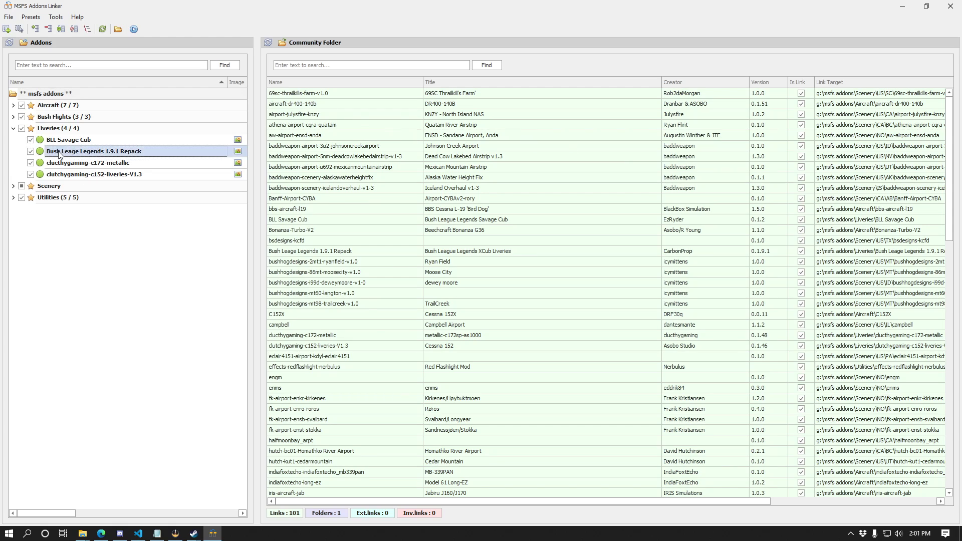
{"action": "left_click", "coordinate": [120, 167]}
{"action": "left_click", "coordinate": [105, 175]}
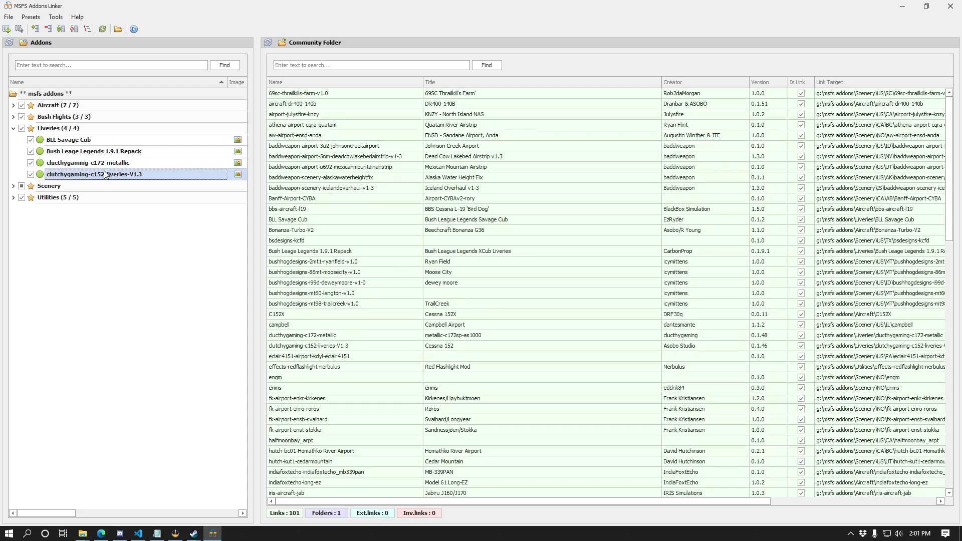
{"action": "left_click", "coordinate": [88, 164]}
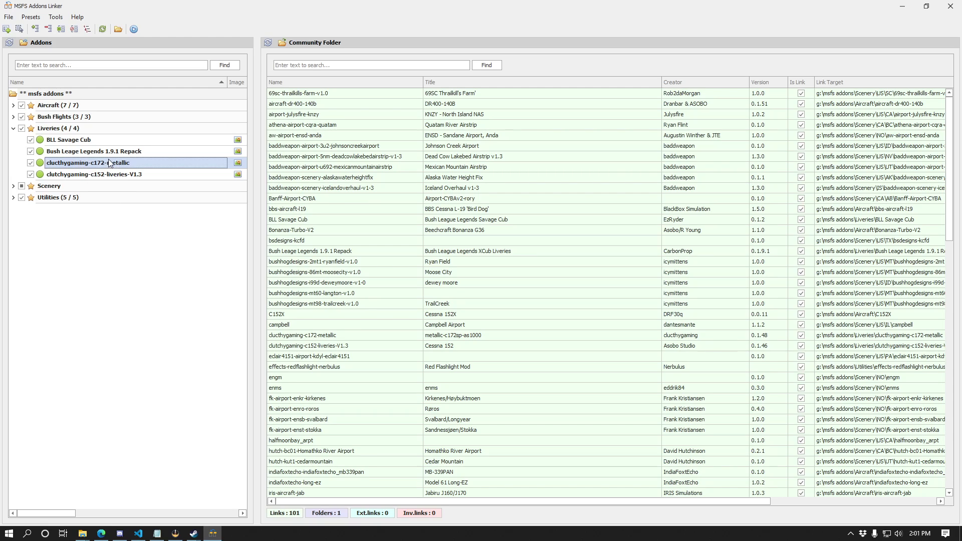
{"action": "left_click", "coordinate": [94, 141]}
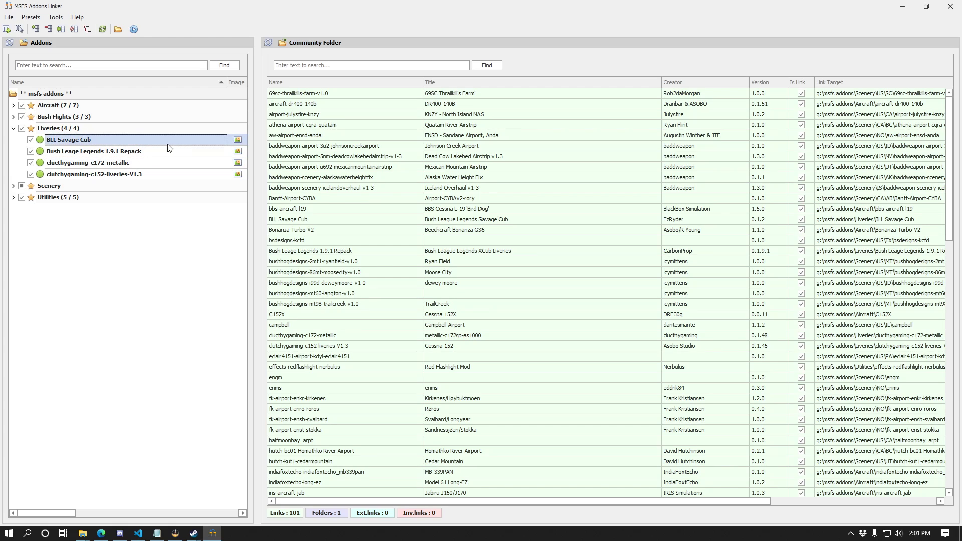
{"action": "scroll", "coordinate": [650, 240], "scroll_direction": "down", "scroll_amount": 15}
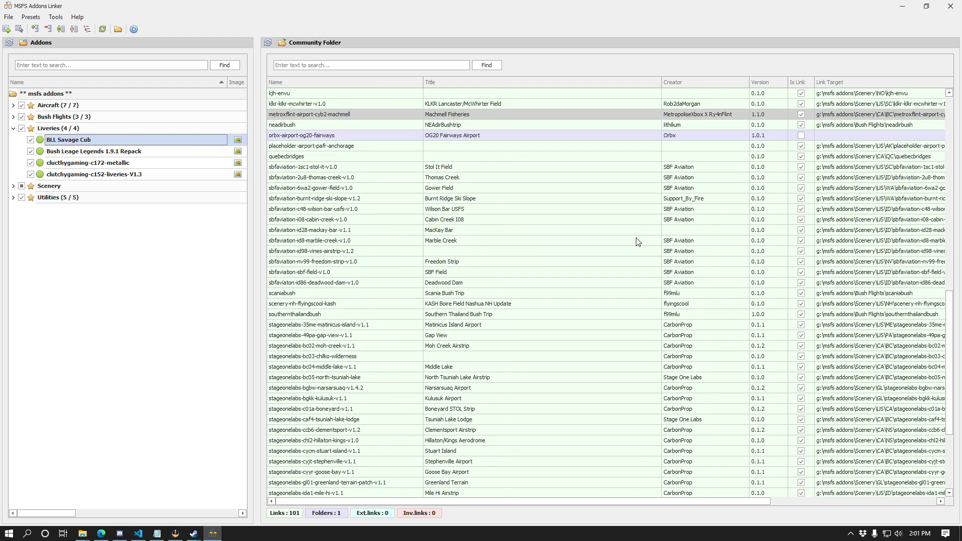
{"action": "scroll", "coordinate": [545, 259], "scroll_direction": "up", "scroll_amount": 1}
{"action": "scroll", "coordinate": [556, 300], "scroll_direction": "down", "scroll_amount": 5}
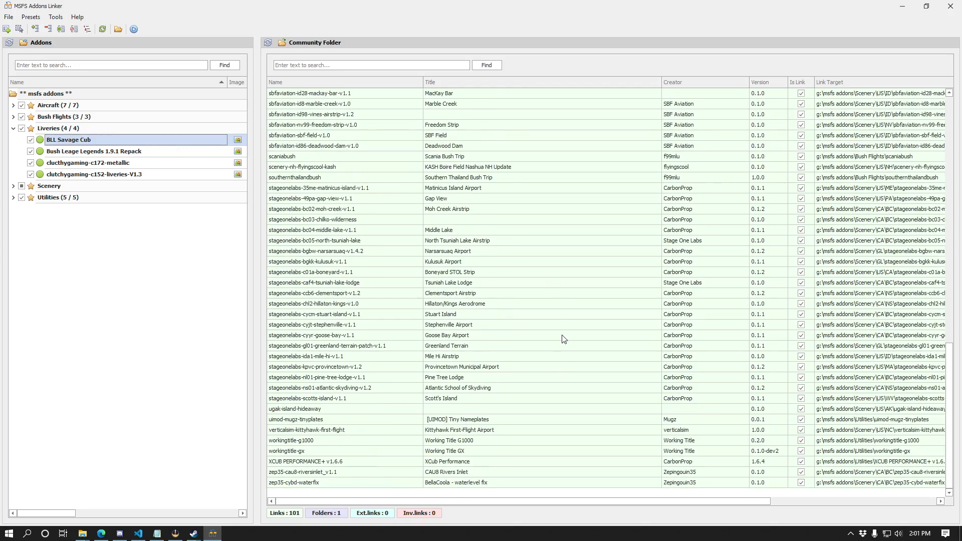
{"action": "scroll", "coordinate": [563, 346], "scroll_direction": "up", "scroll_amount": 6}
{"action": "scroll", "coordinate": [562, 362], "scroll_direction": "up", "scroll_amount": 13}
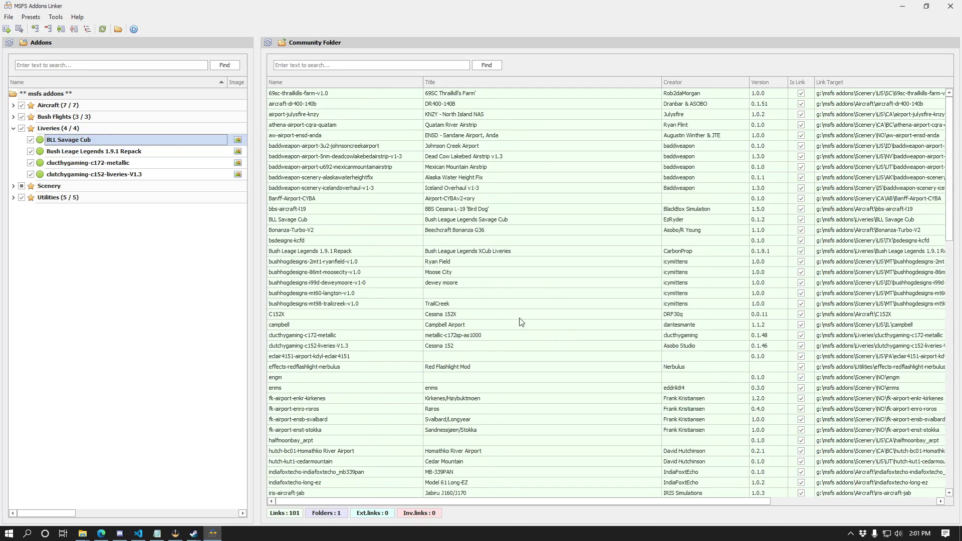
Launch Liveries Mega Pack Manager from the Flight Sim Stuff folder and open its Settings.
{"action": "left_click", "coordinate": [902, 6]}
{"action": "double_click", "coordinate": [285, 19]}
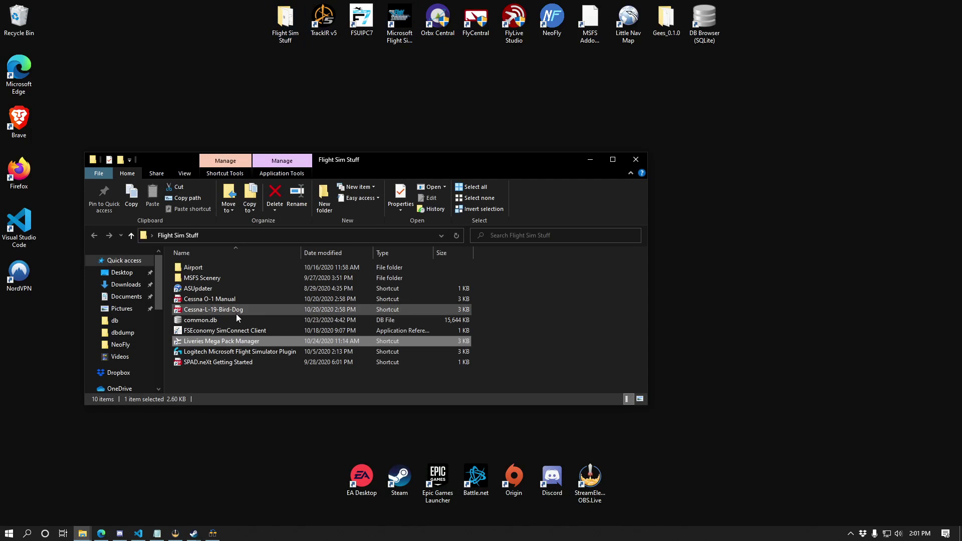
{"action": "double_click", "coordinate": [221, 341]}
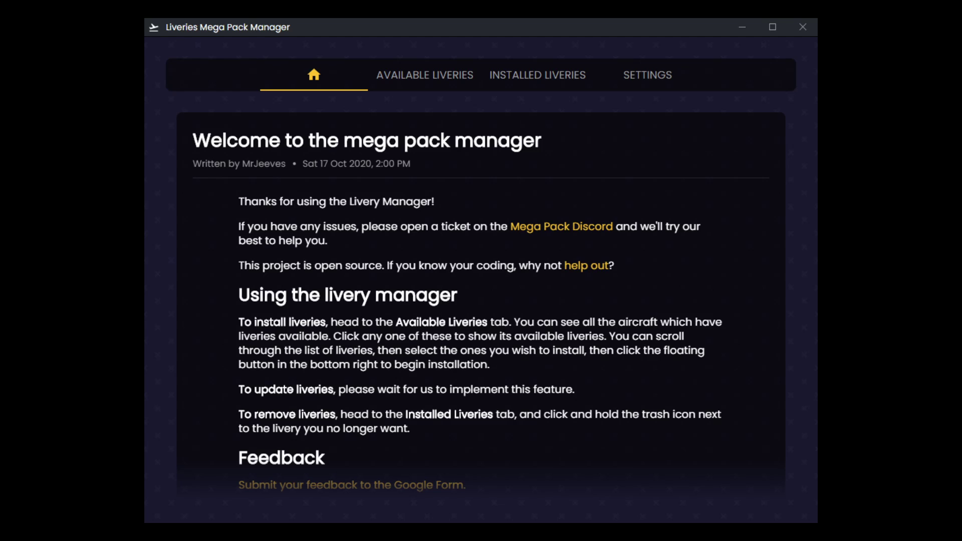
{"action": "left_click", "coordinate": [421, 72]}
{"action": "left_click", "coordinate": [632, 89]}
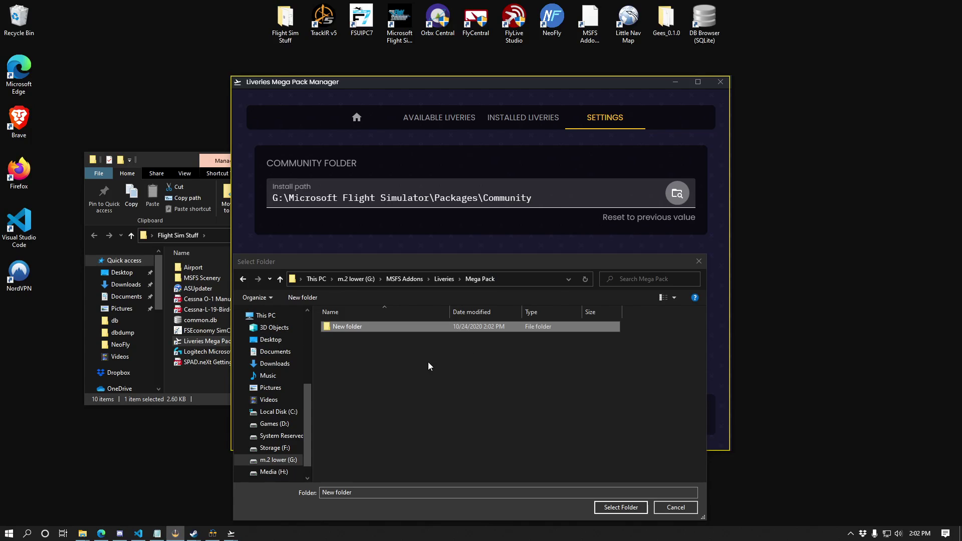
Close the Flight Sim Stuff window and browse to G:\MSFS Addons\Liveries\Mega Pack in Select Folder.
{"action": "left_click", "coordinate": [178, 168]}
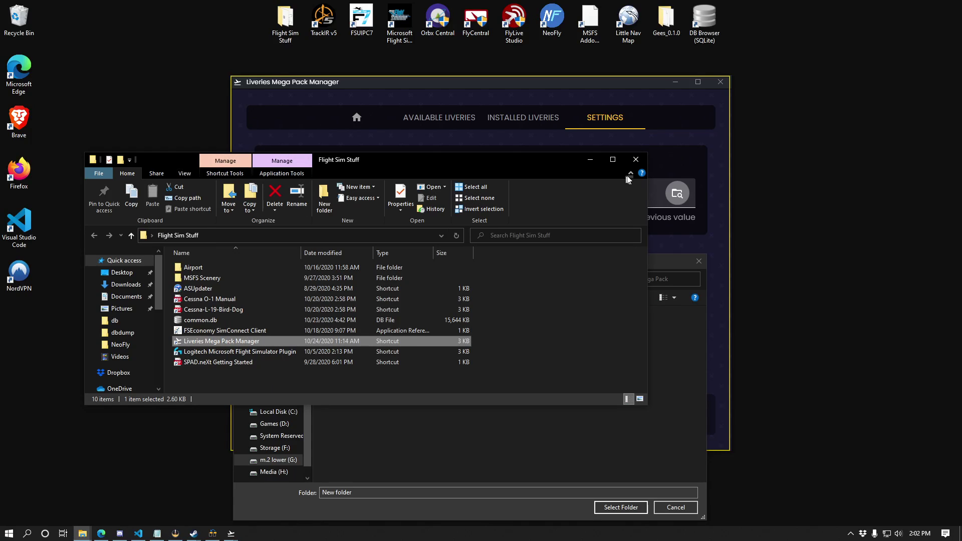
{"action": "left_click", "coordinate": [638, 161]}
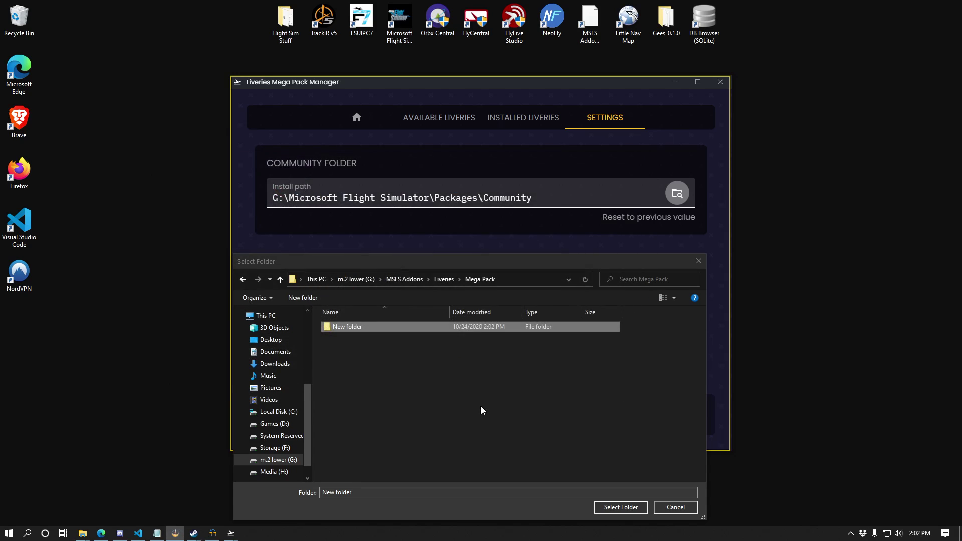
{"action": "left_click", "coordinate": [447, 282]}
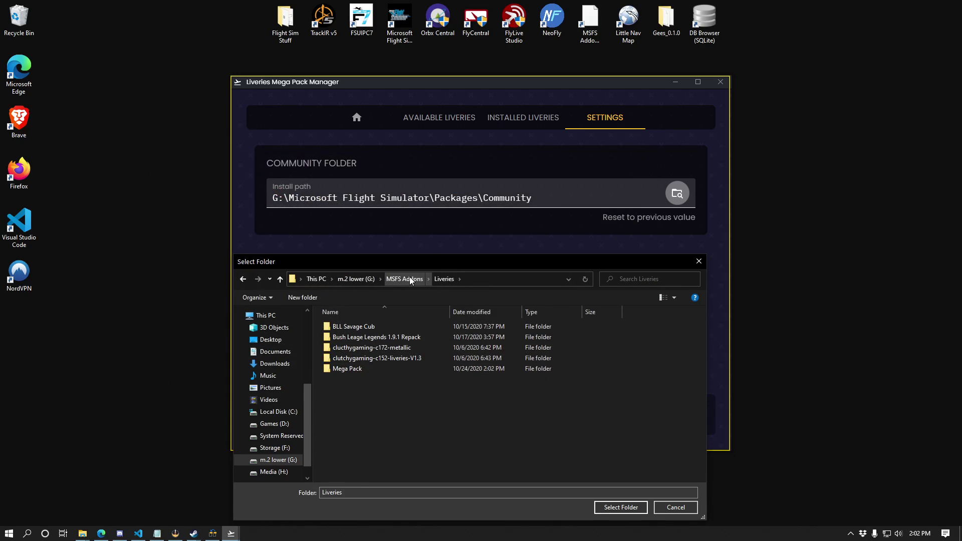
{"action": "left_click", "coordinate": [410, 280]}
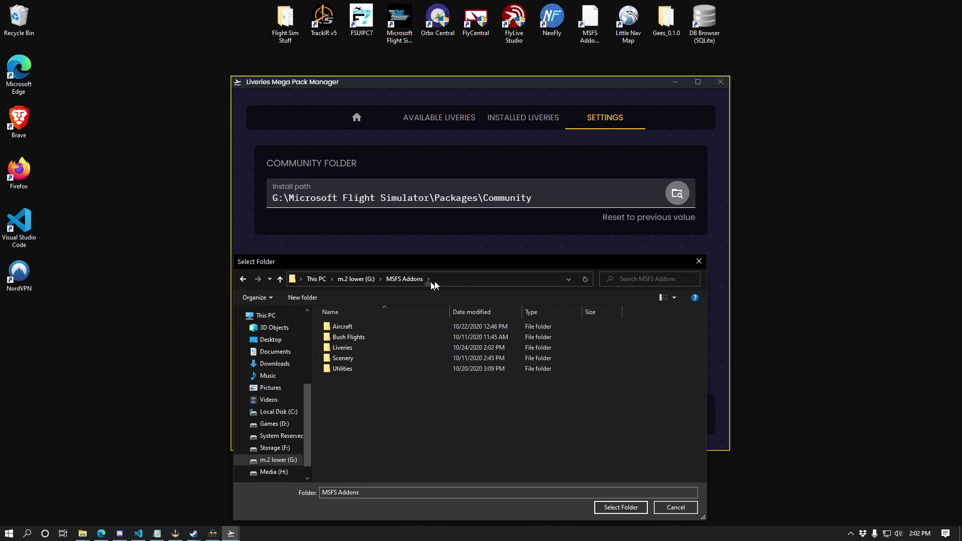
{"action": "left_click", "coordinate": [440, 285]}
{"action": "double_click", "coordinate": [365, 350]}
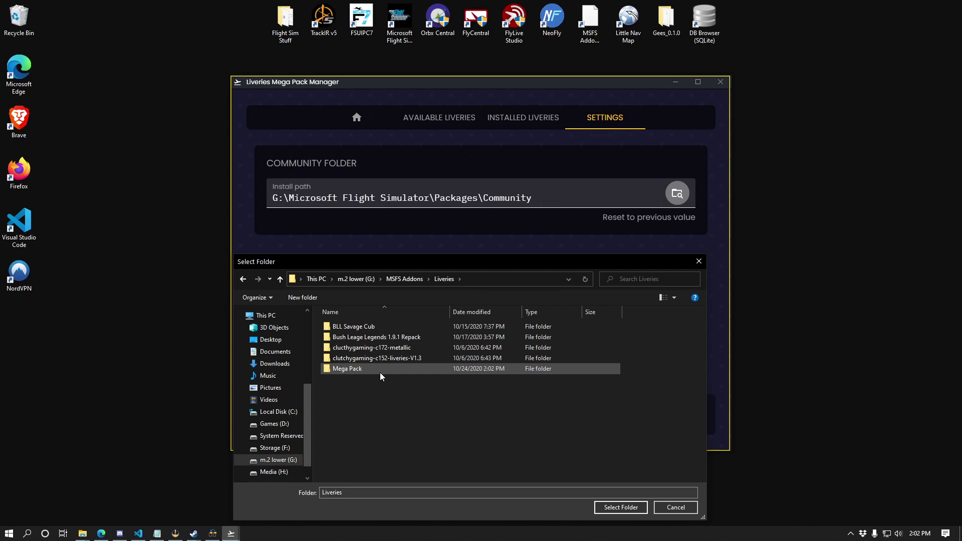
{"action": "double_click", "coordinate": [345, 371]}
Rename New folder to Community, select it and save it as the install path.
{"action": "left_click", "coordinate": [363, 327]}
{"action": "left_click", "coordinate": [362, 327]}
{"action": "type", "text": "Community"}
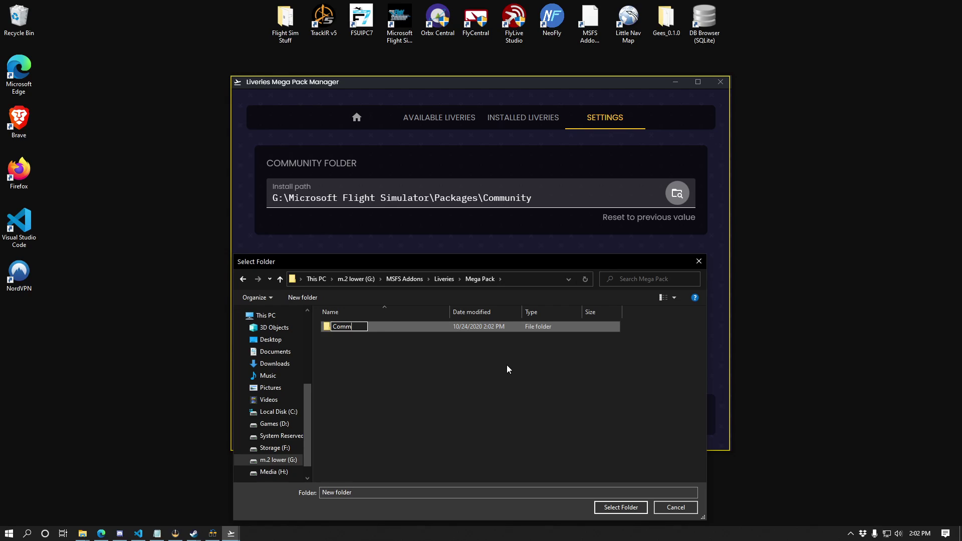
{"action": "key", "text": "Return"}
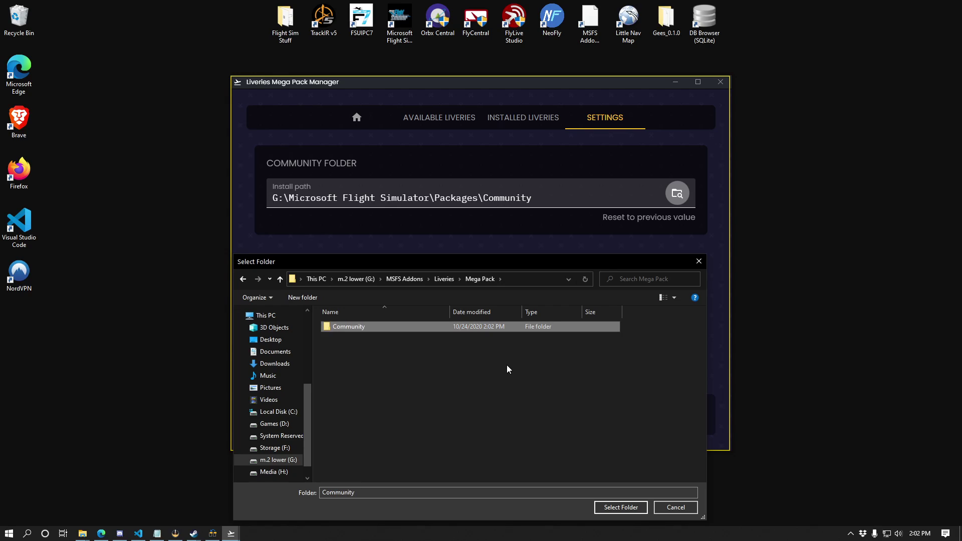
{"action": "double_click", "coordinate": [339, 327]}
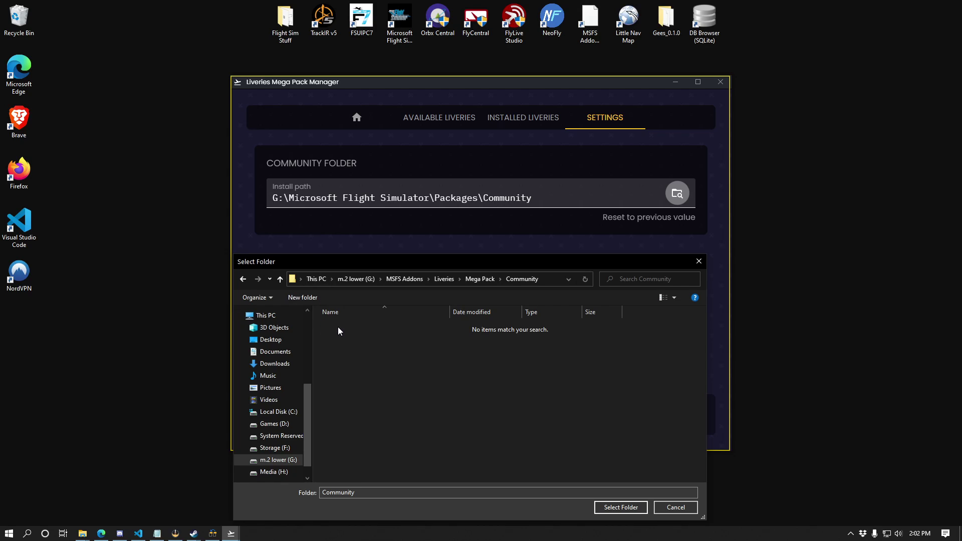
{"action": "left_click", "coordinate": [622, 510]}
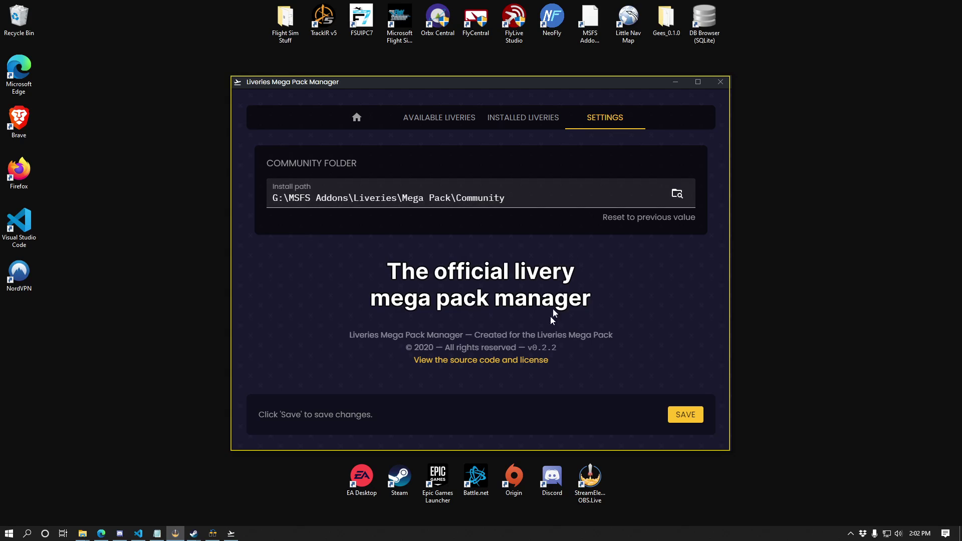
{"action": "left_click", "coordinate": [692, 416]}
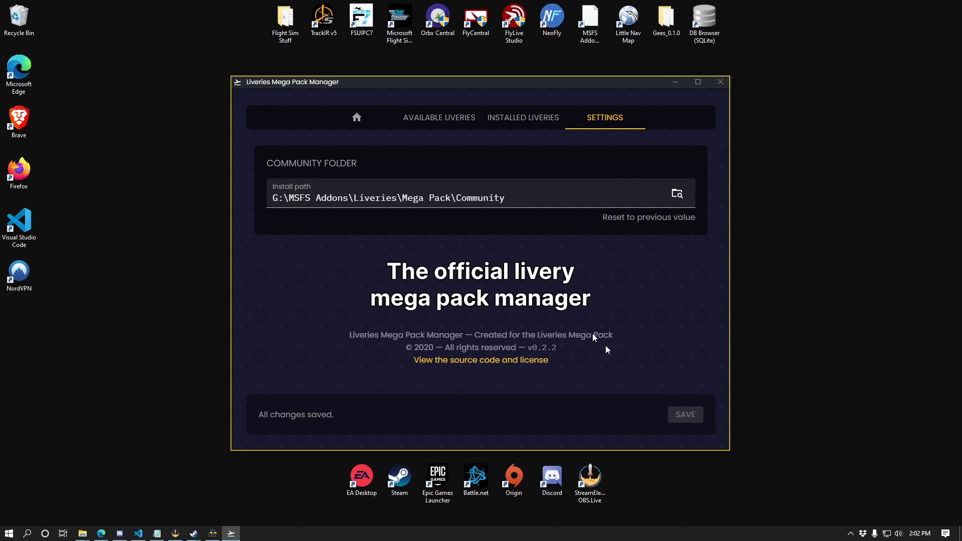
{"action": "left_click", "coordinate": [449, 124]}
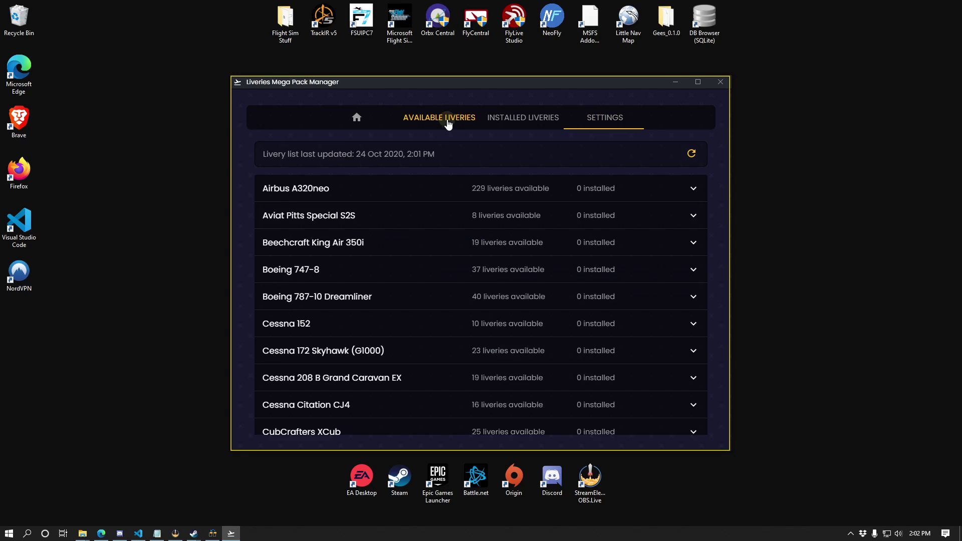
Select all liveries for the Pitts S2S, Cessna 152, Cessna 172 Skyhawk and Cessna 208 B Grand Caravan EX.
{"action": "left_click", "coordinate": [691, 223]}
{"action": "left_click", "coordinate": [541, 337]}
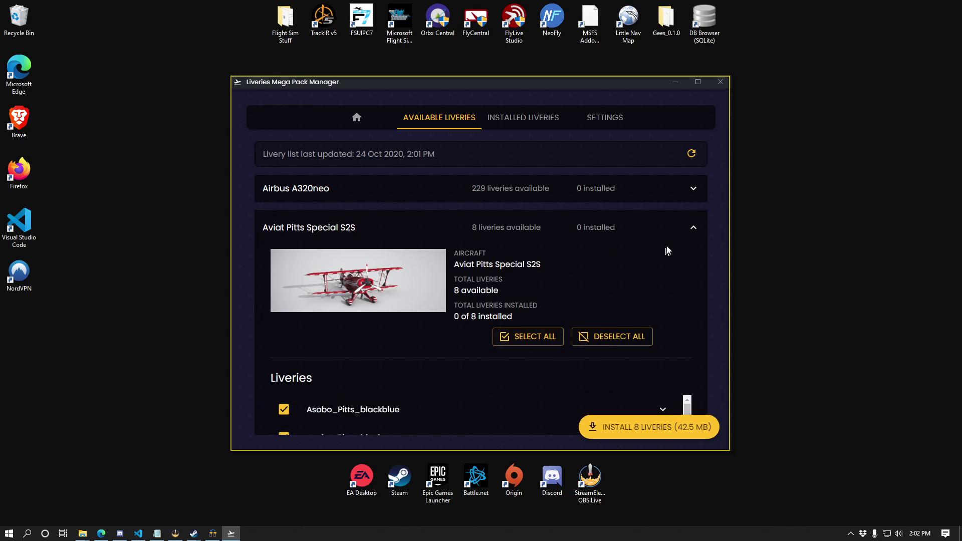
{"action": "left_click", "coordinate": [693, 230]}
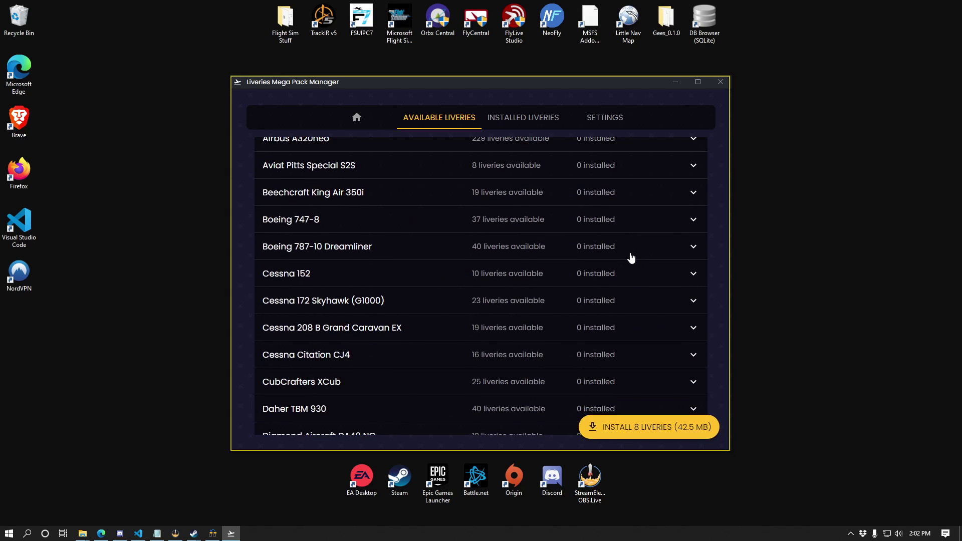
{"action": "left_click", "coordinate": [693, 274]}
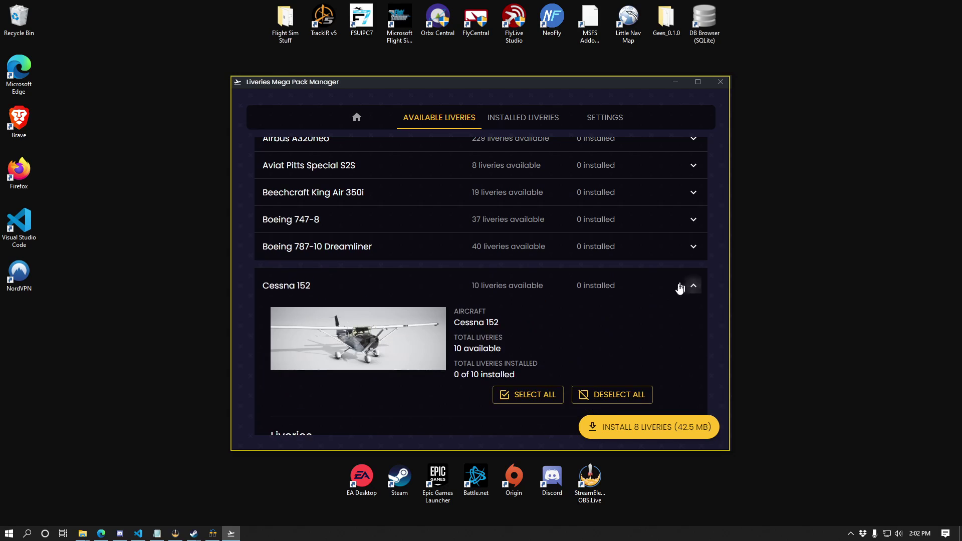
{"action": "left_click", "coordinate": [532, 395]}
{"action": "left_click", "coordinate": [693, 285]}
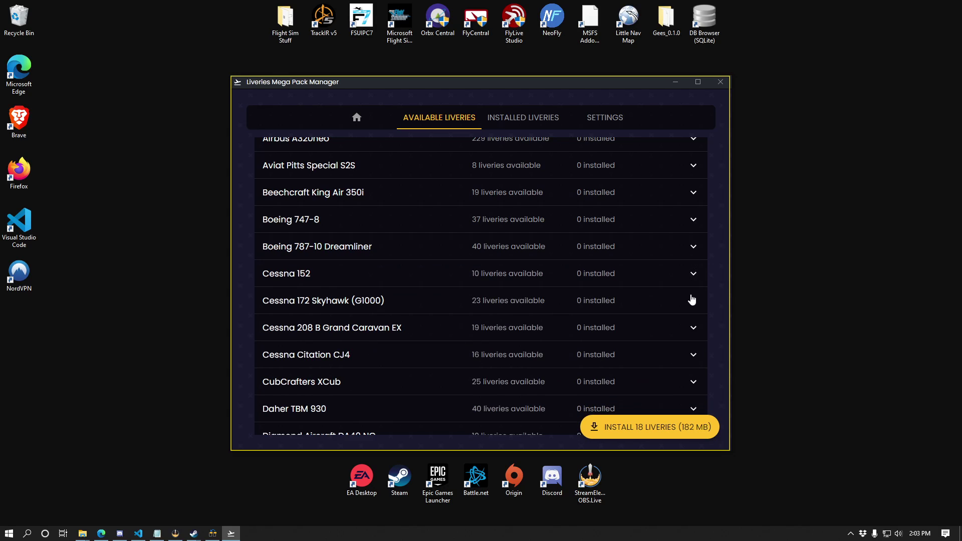
{"action": "left_click", "coordinate": [692, 300]}
{"action": "left_click", "coordinate": [519, 421]}
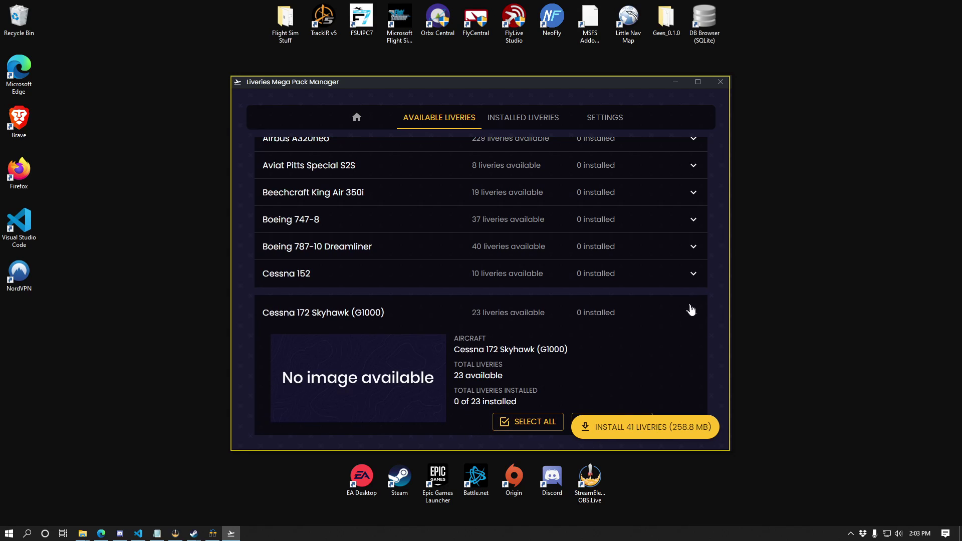
{"action": "left_click", "coordinate": [693, 311]}
{"action": "scroll", "coordinate": [636, 333], "scroll_direction": "down", "scroll_amount": 3}
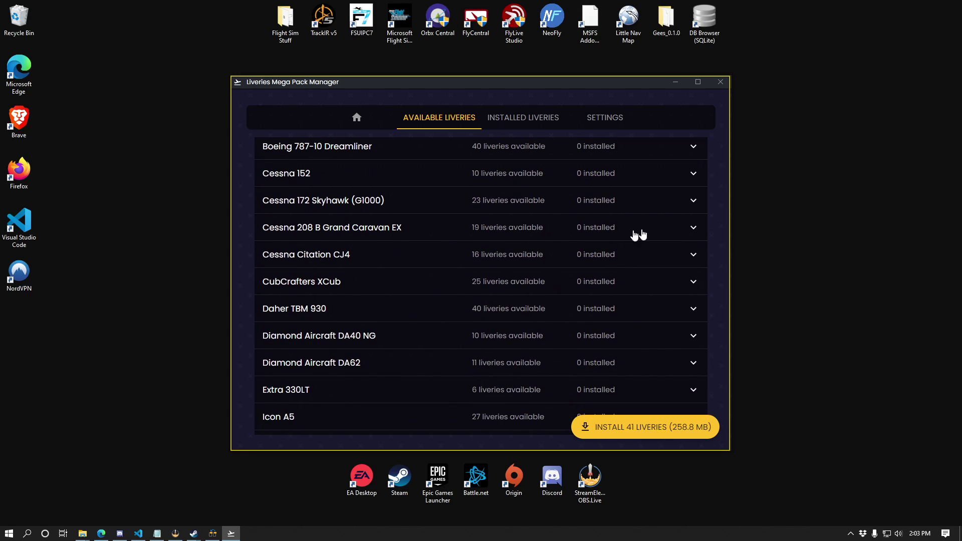
{"action": "left_click", "coordinate": [689, 230]}
{"action": "left_click", "coordinate": [547, 349]}
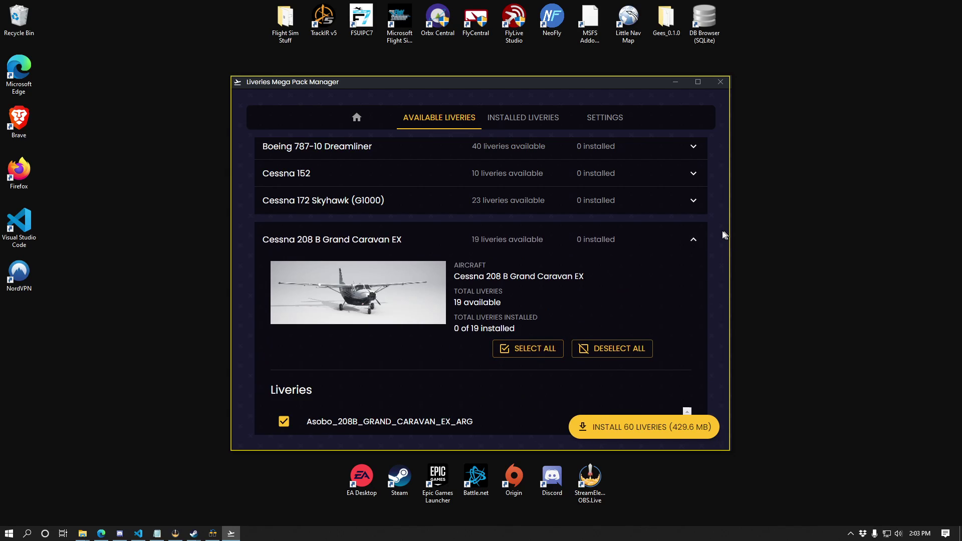
{"action": "left_click", "coordinate": [693, 239]}
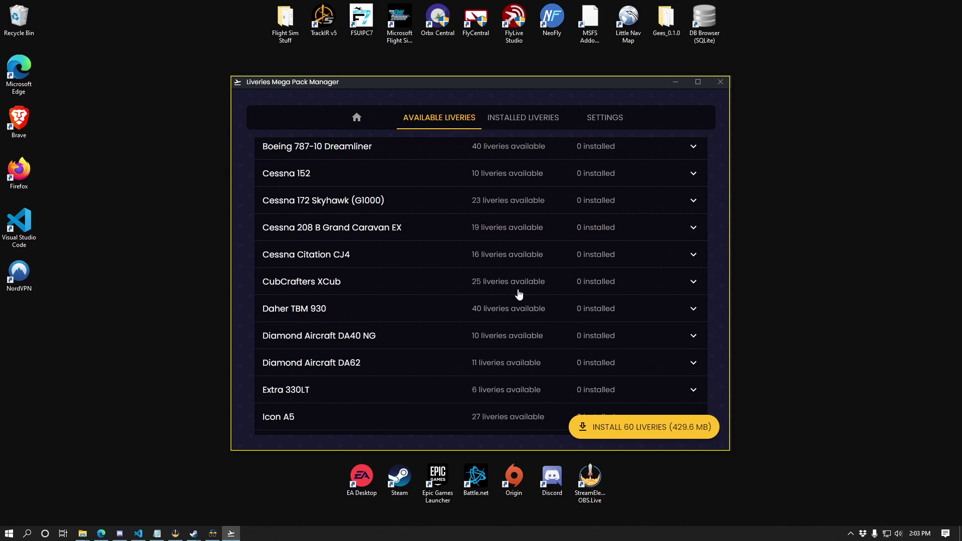
Select all CubCrafters XCub liveries.
{"action": "left_click", "coordinate": [693, 281]}
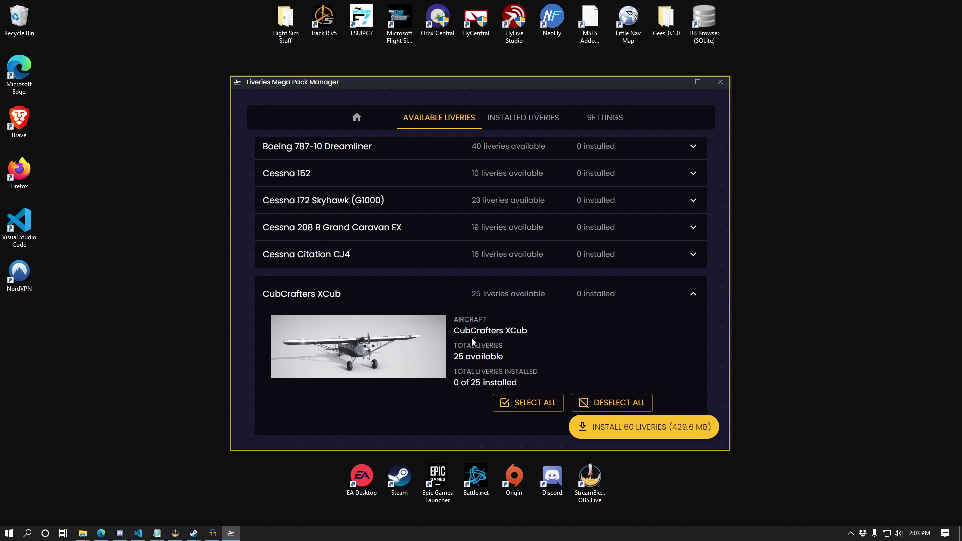
{"action": "left_click", "coordinate": [511, 401]}
{"action": "scroll", "coordinate": [670, 323], "scroll_direction": "down", "scroll_amount": 3}
{"action": "scroll", "coordinate": [669, 325], "scroll_direction": "up", "scroll_amount": 1}
{"action": "scroll", "coordinate": [662, 271], "scroll_direction": "down", "scroll_amount": 3}
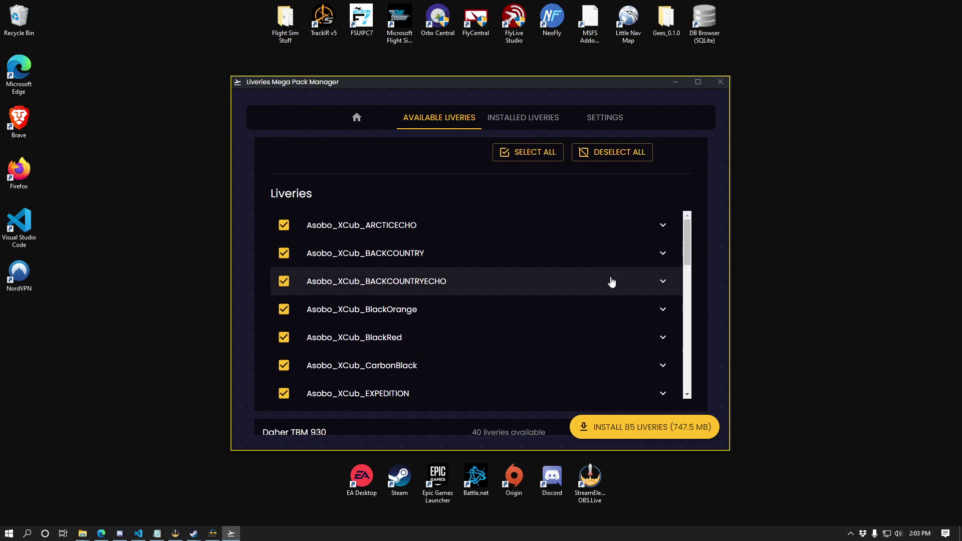
{"action": "scroll", "coordinate": [606, 281], "scroll_direction": "down", "scroll_amount": 2}
{"action": "scroll", "coordinate": [625, 277], "scroll_direction": "up", "scroll_amount": 2}
{"action": "scroll", "coordinate": [700, 250], "scroll_direction": "up", "scroll_amount": 2}
{"action": "scroll", "coordinate": [671, 251], "scroll_direction": "up", "scroll_amount": 2}
{"action": "left_click", "coordinate": [693, 194]}
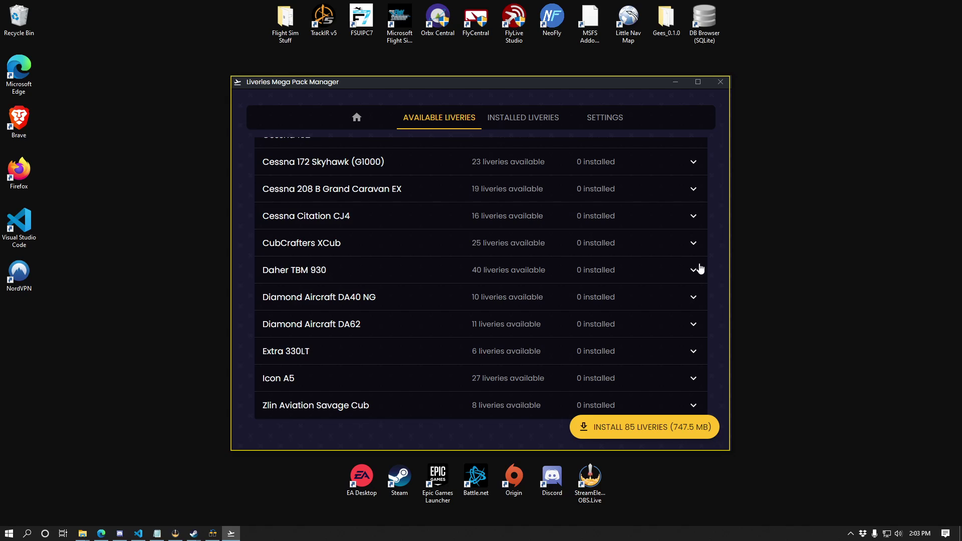
Select all liveries for the Daher TBM 930 (40), Diamond DA40 NG and DA62 (11).
{"action": "left_click", "coordinate": [699, 270]}
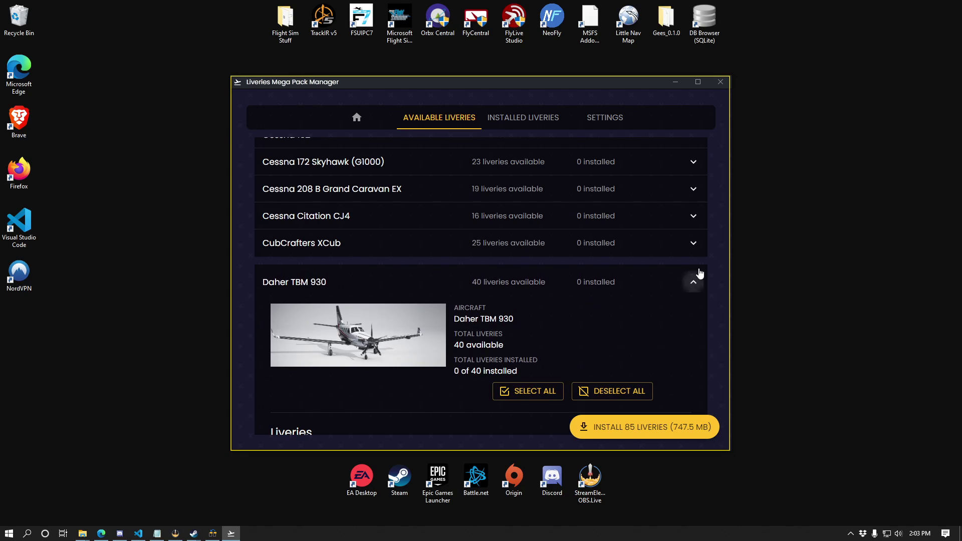
{"action": "left_click", "coordinate": [521, 390]}
{"action": "left_click", "coordinate": [692, 280]}
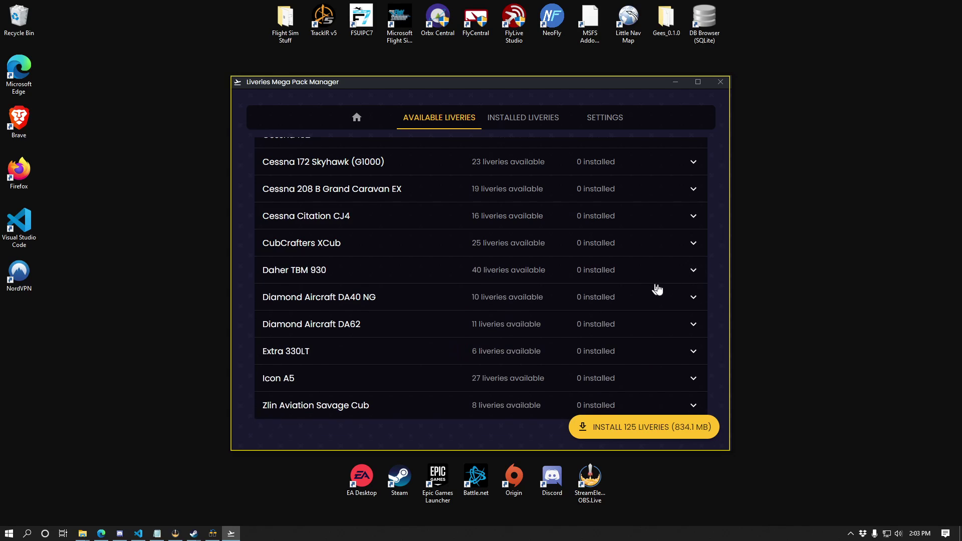
{"action": "left_click", "coordinate": [692, 303]}
{"action": "left_click", "coordinate": [501, 418]}
{"action": "left_click", "coordinate": [699, 319]}
{"action": "left_click", "coordinate": [680, 326]}
{"action": "scroll", "coordinate": [539, 425], "scroll_direction": "down", "scroll_amount": 2}
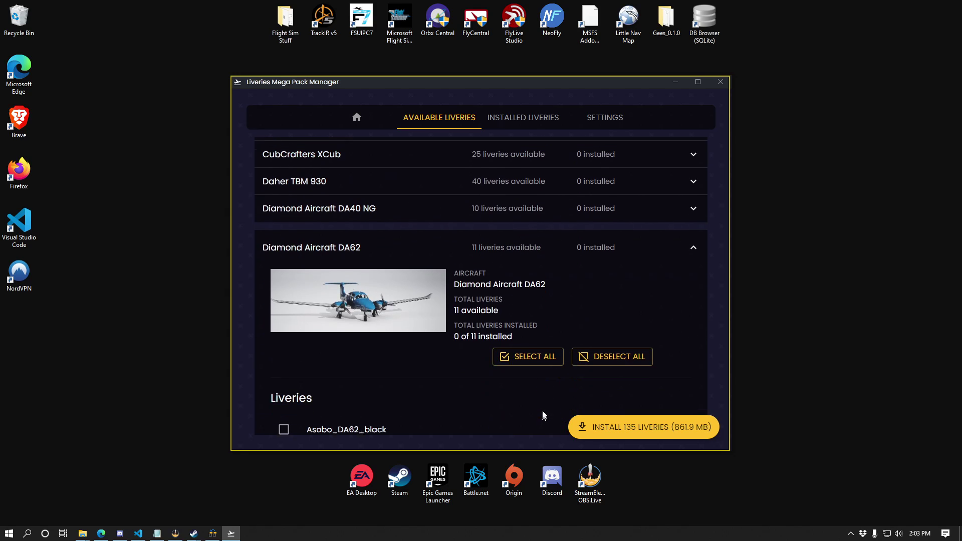
{"action": "left_click", "coordinate": [532, 344]}
{"action": "left_click", "coordinate": [690, 236]}
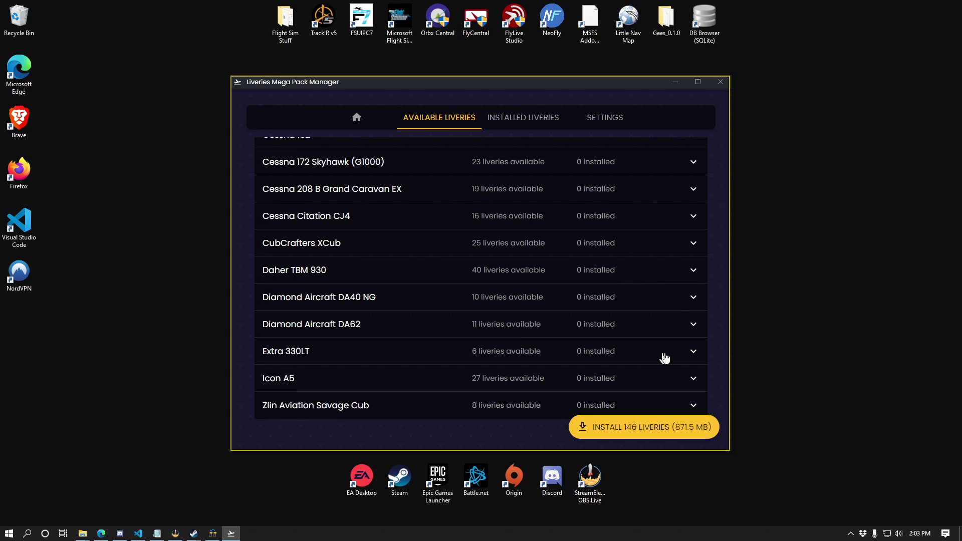
Select all Extra 330LT and Icon A5 (27) liveries.
{"action": "left_click", "coordinate": [692, 356]}
{"action": "scroll", "coordinate": [540, 408], "scroll_direction": "down", "scroll_amount": 2}
{"action": "left_click", "coordinate": [526, 372]}
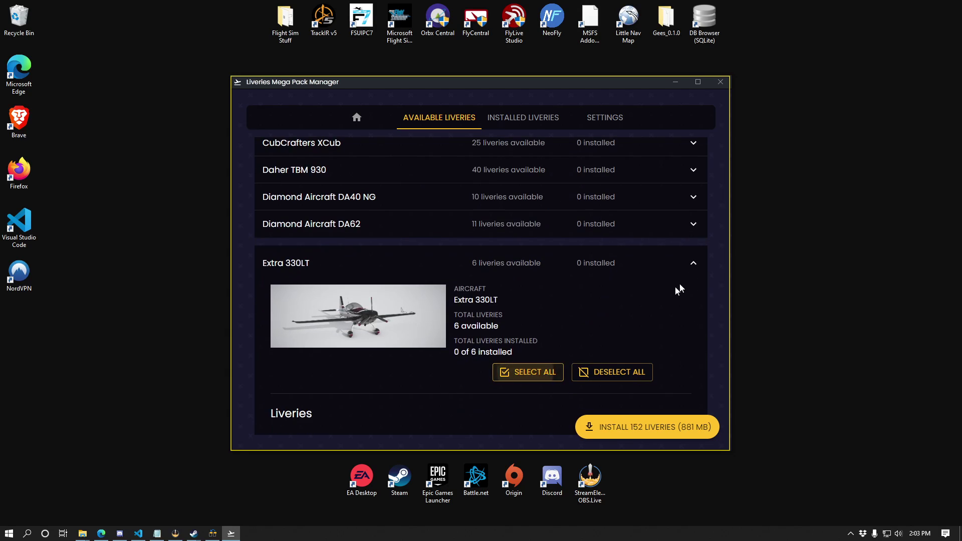
{"action": "left_click", "coordinate": [692, 258]}
{"action": "left_click", "coordinate": [691, 378]}
{"action": "scroll", "coordinate": [554, 410], "scroll_direction": "down", "scroll_amount": 3}
{"action": "left_click", "coordinate": [525, 359]}
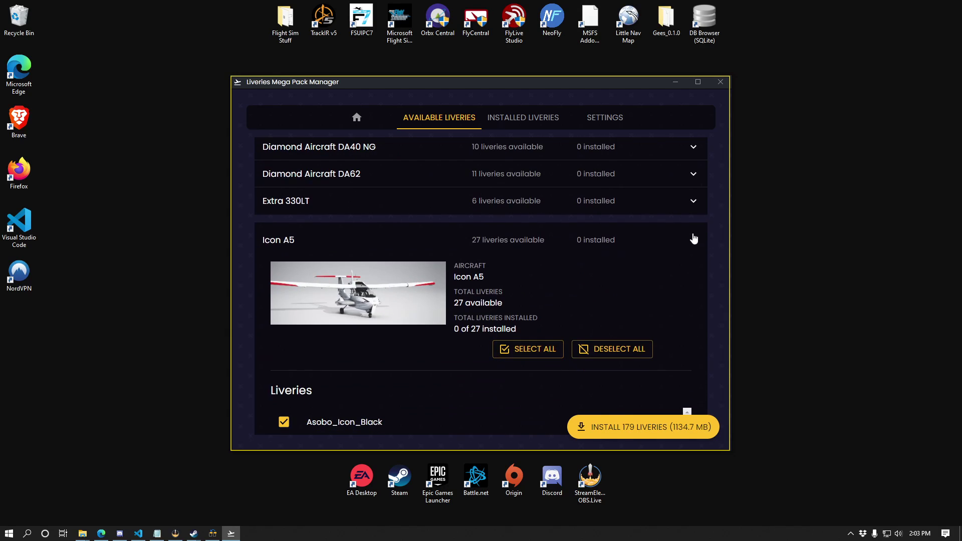
{"action": "scroll", "coordinate": [431, 345], "scroll_direction": "down", "scroll_amount": 3}
{"action": "scroll", "coordinate": [435, 347], "scroll_direction": "up", "scroll_amount": 3}
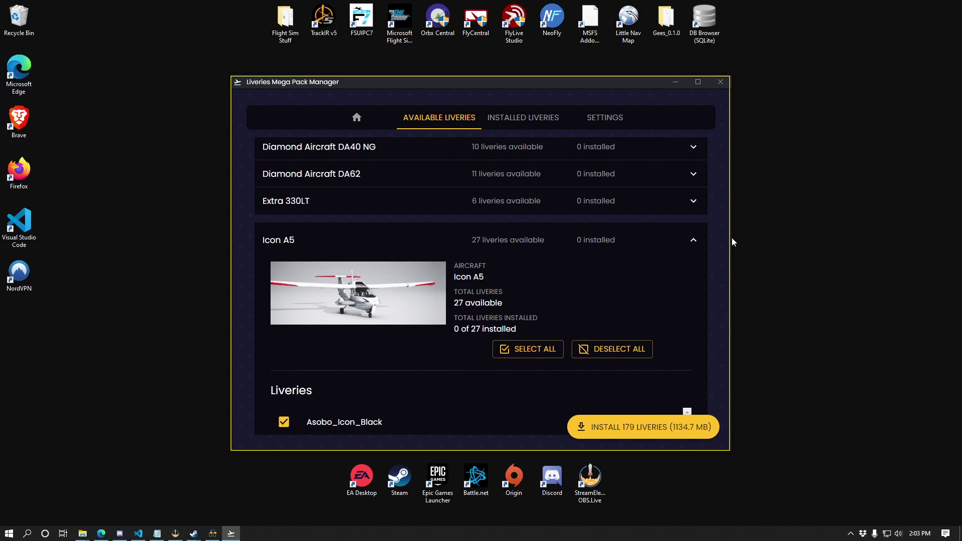
{"action": "left_click", "coordinate": [687, 241]}
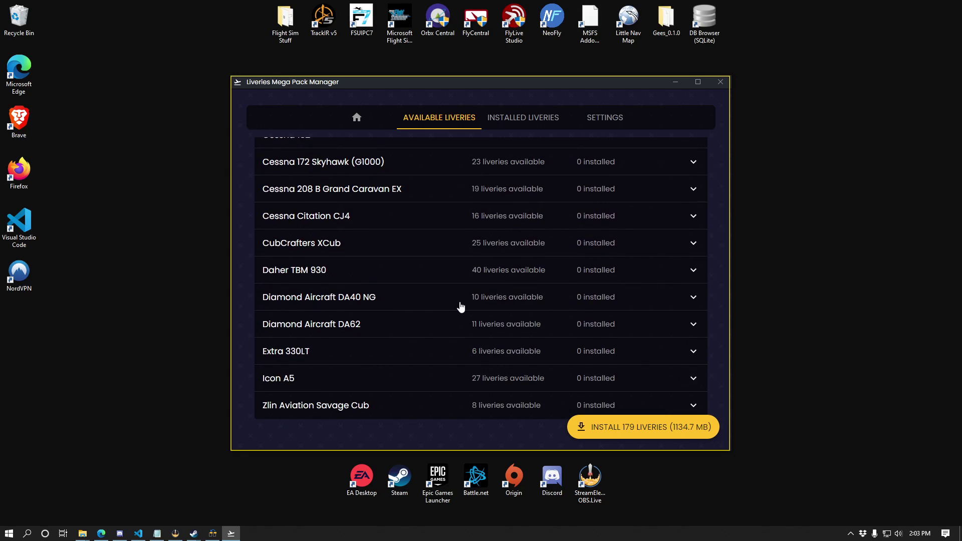
Select all Zlin Aviation Savage Cub liveries and install all 187 selected liveries.
{"action": "left_click", "coordinate": [688, 403]}
{"action": "scroll", "coordinate": [516, 409], "scroll_direction": "down", "scroll_amount": 2}
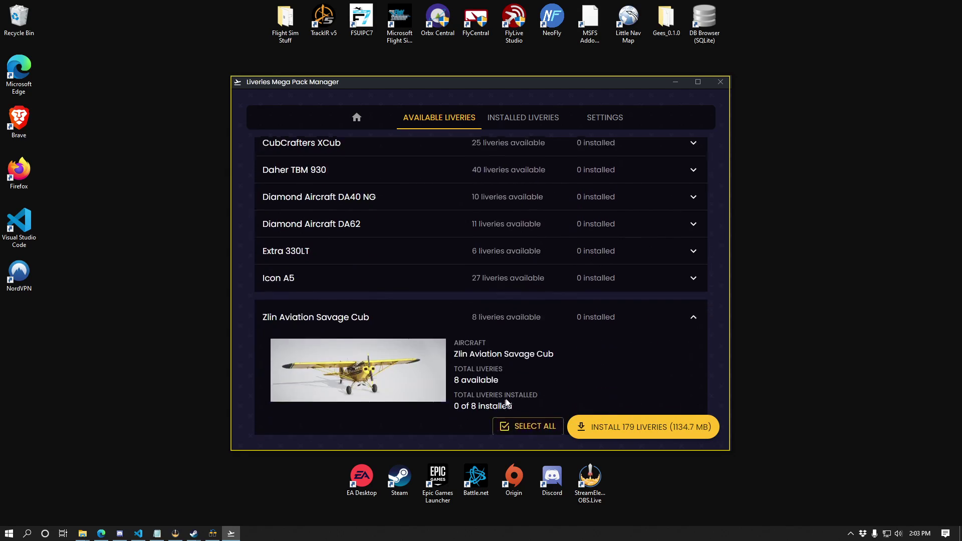
{"action": "scroll", "coordinate": [521, 381], "scroll_direction": "down", "scroll_amount": 2}
{"action": "left_click", "coordinate": [528, 326]}
{"action": "left_click", "coordinate": [692, 219]}
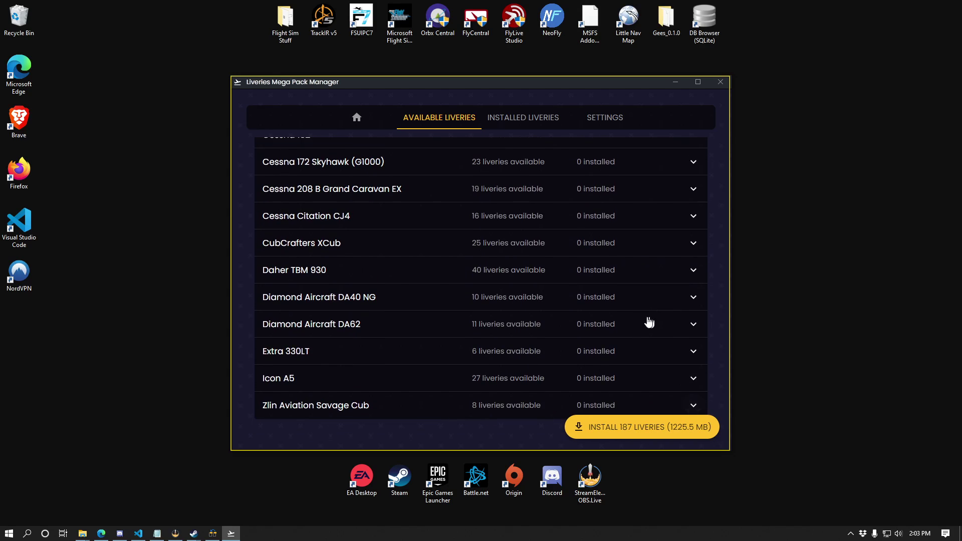
{"action": "left_click", "coordinate": [645, 433]}
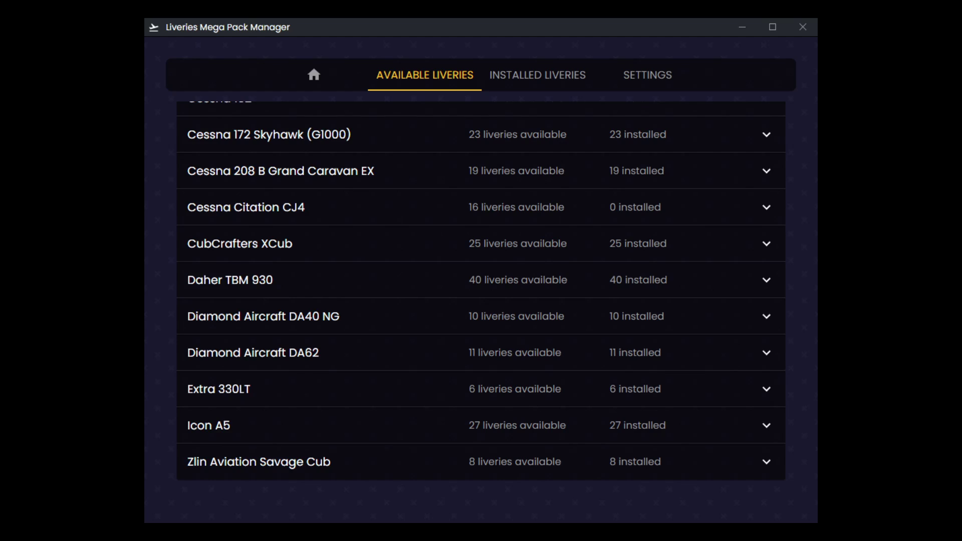
After the install finishes, view the Installed Liveries page, which reports none detected.
{"action": "scroll", "coordinate": [481, 299], "scroll_direction": "up", "scroll_amount": 5}
{"action": "scroll", "coordinate": [481, 300], "scroll_direction": "down", "scroll_amount": 5}
{"action": "scroll", "coordinate": [481, 299], "scroll_direction": "up", "scroll_amount": 5}
{"action": "left_click", "coordinate": [509, 79]}
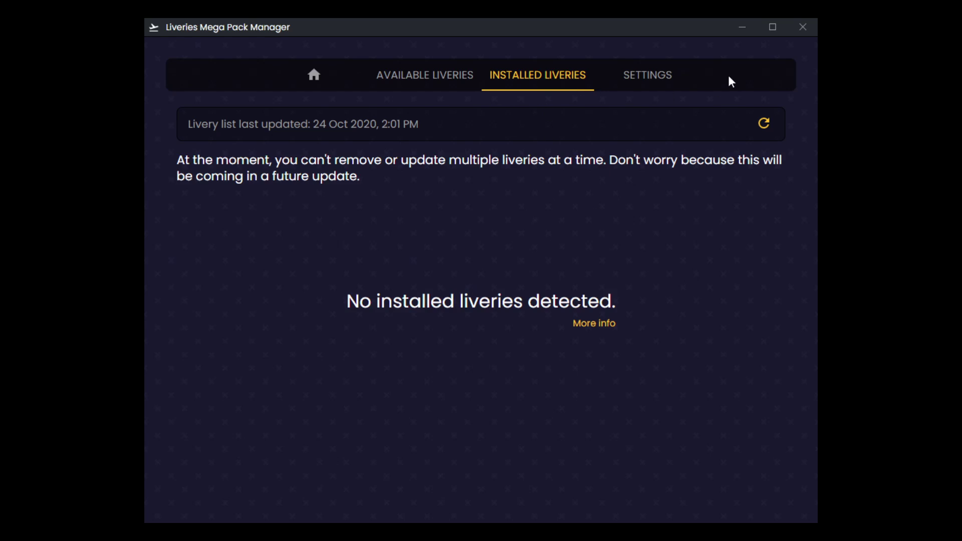
Refresh the manager so installed liveries appear grouped by aircraft.
{"action": "left_click", "coordinate": [769, 127]}
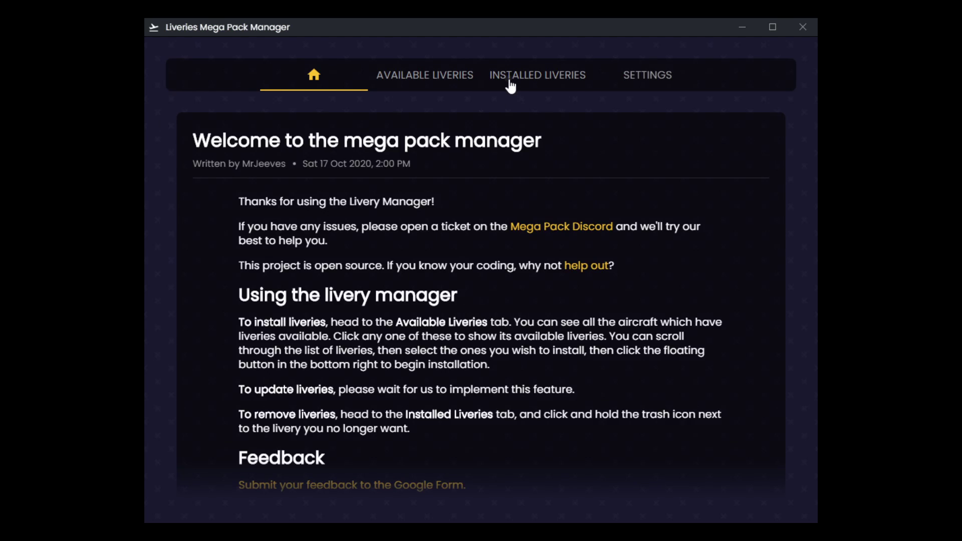
{"action": "left_click", "coordinate": [511, 86]}
{"action": "scroll", "coordinate": [650, 303], "scroll_direction": "down", "scroll_amount": 1}
{"action": "scroll", "coordinate": [650, 300], "scroll_direction": "up", "scroll_amount": 1}
{"action": "scroll", "coordinate": [671, 273], "scroll_direction": "down", "scroll_amount": 2}
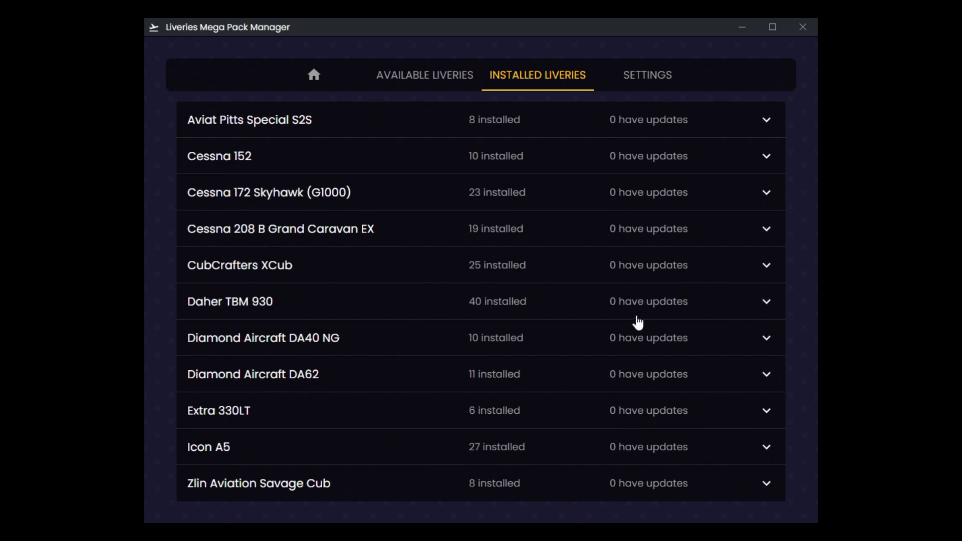
{"action": "scroll", "coordinate": [644, 313], "scroll_direction": "up", "scroll_amount": 2}
Check the Aviat Pitts Special S2S entries and the Community install path in Settings, then return home.
{"action": "left_click", "coordinate": [759, 214]}
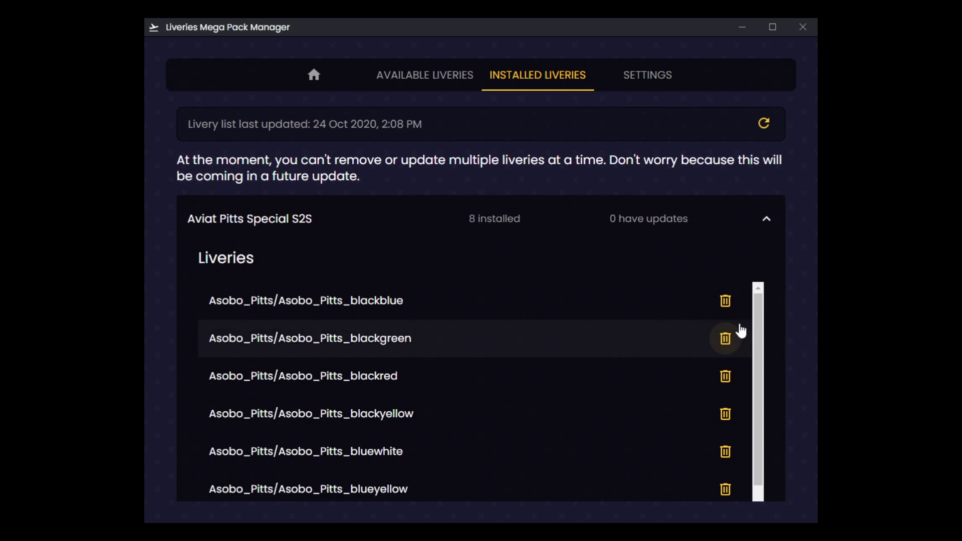
{"action": "left_click", "coordinate": [755, 215]}
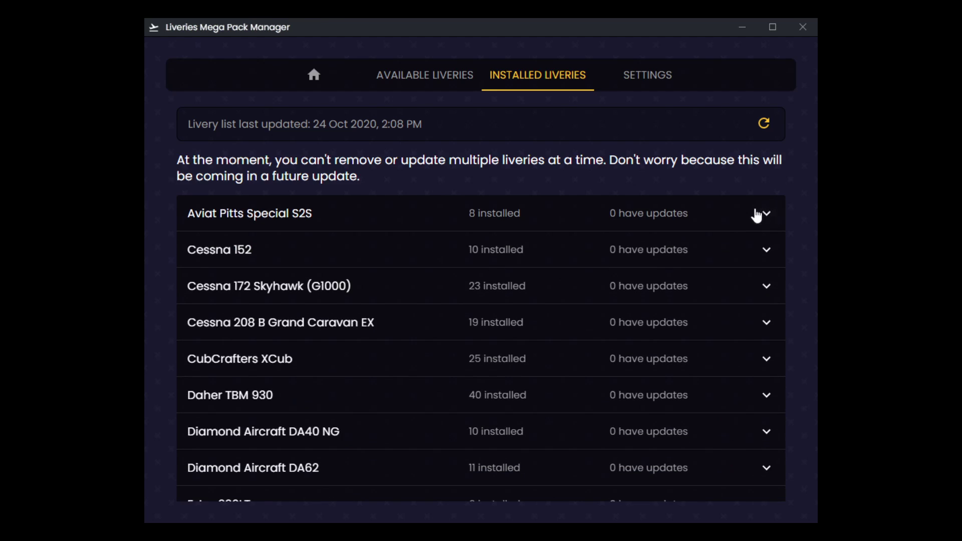
{"action": "left_click", "coordinate": [654, 82]}
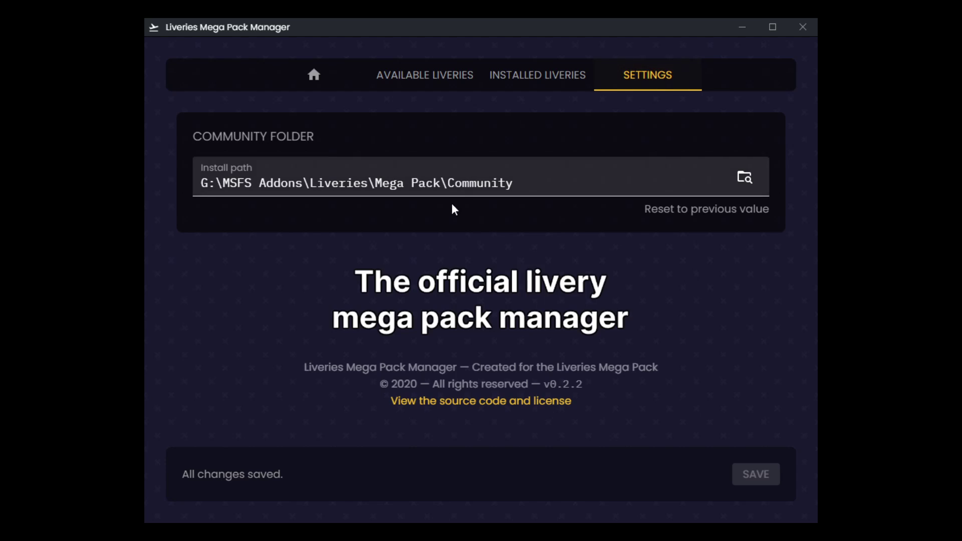
{"action": "left_click", "coordinate": [321, 86]}
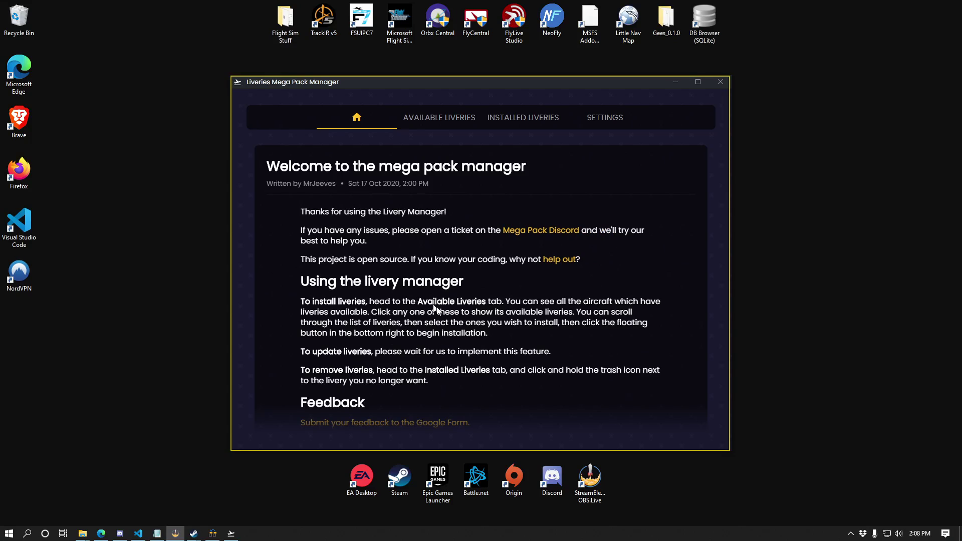
Refresh the linker, expand Liveries > Mega Pack and link all 184 liveries, reaching 285 links.
{"action": "left_click", "coordinate": [212, 534]}
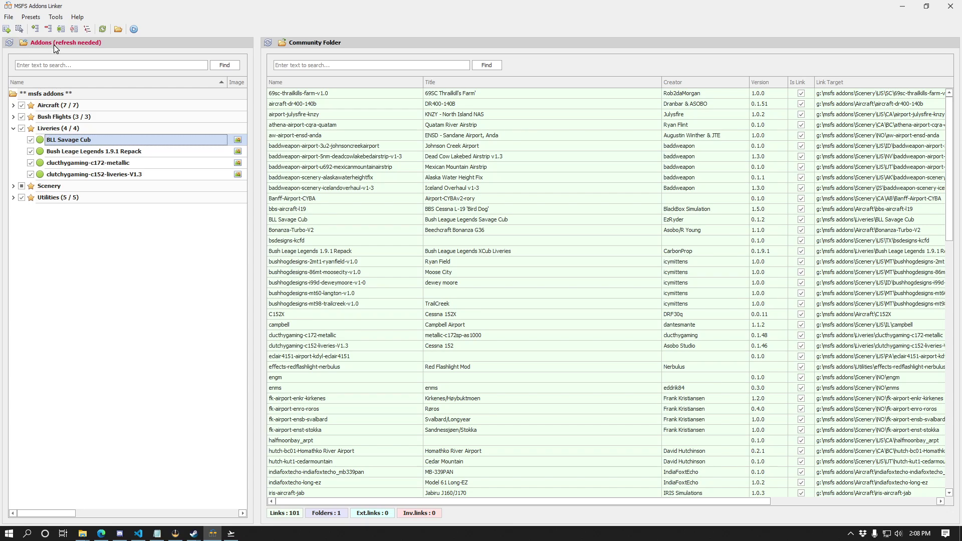
{"action": "left_click", "coordinate": [8, 44]}
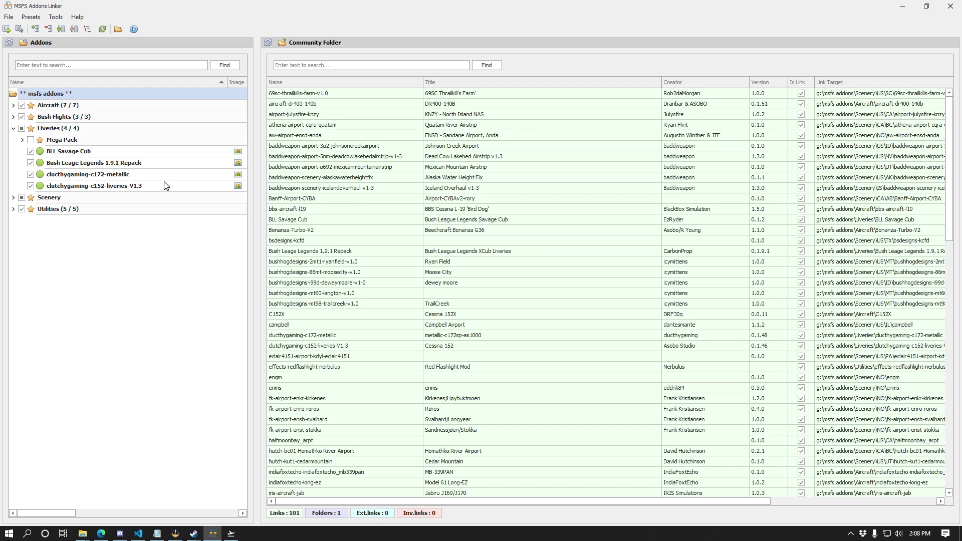
{"action": "left_click", "coordinate": [22, 140]}
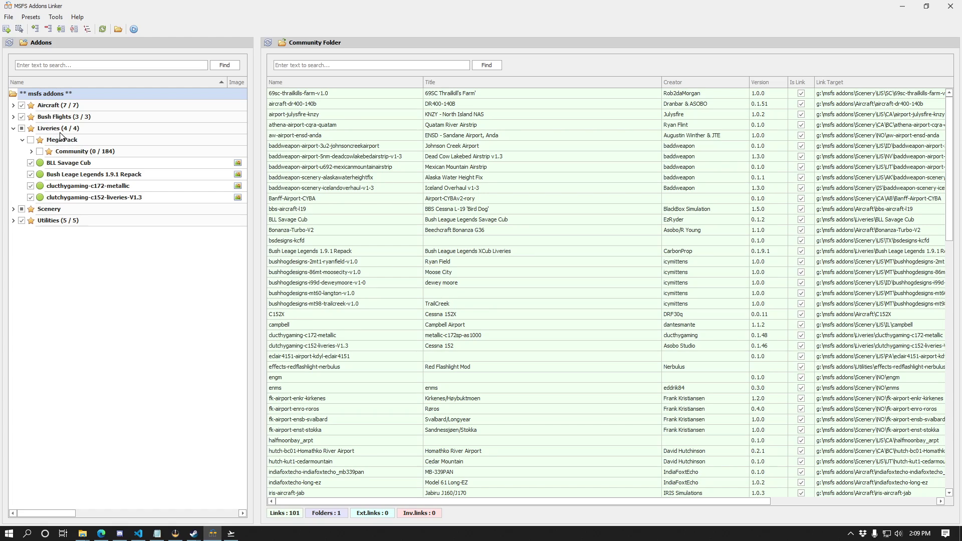
{"action": "left_click", "coordinate": [101, 129]}
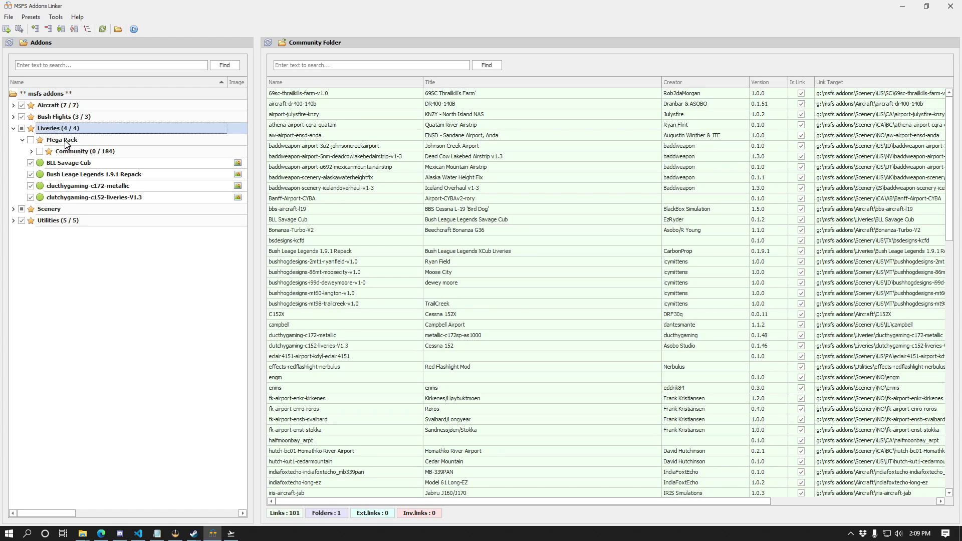
{"action": "left_click", "coordinate": [31, 141]}
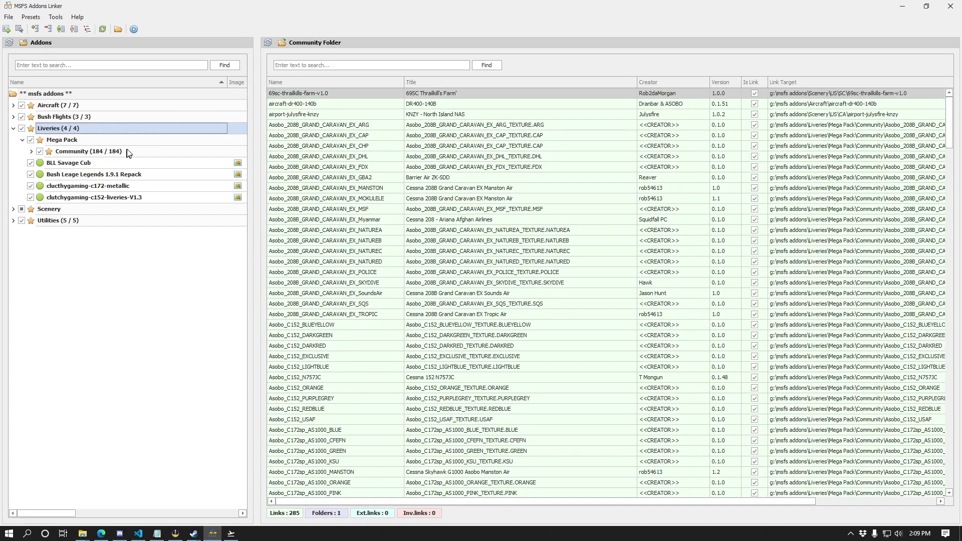
{"action": "scroll", "coordinate": [617, 230], "scroll_direction": "down", "scroll_amount": 20}
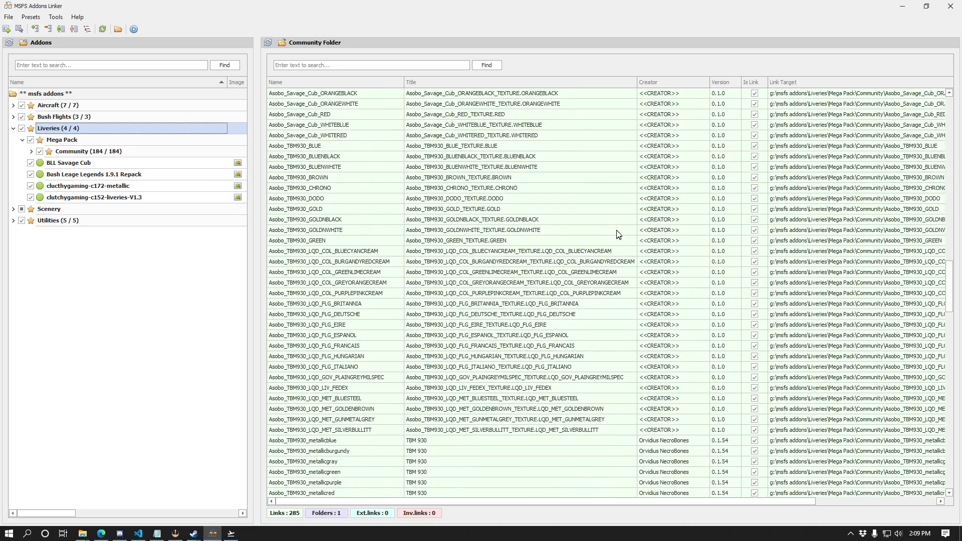
{"action": "scroll", "coordinate": [618, 234], "scroll_direction": "down", "scroll_amount": 20}
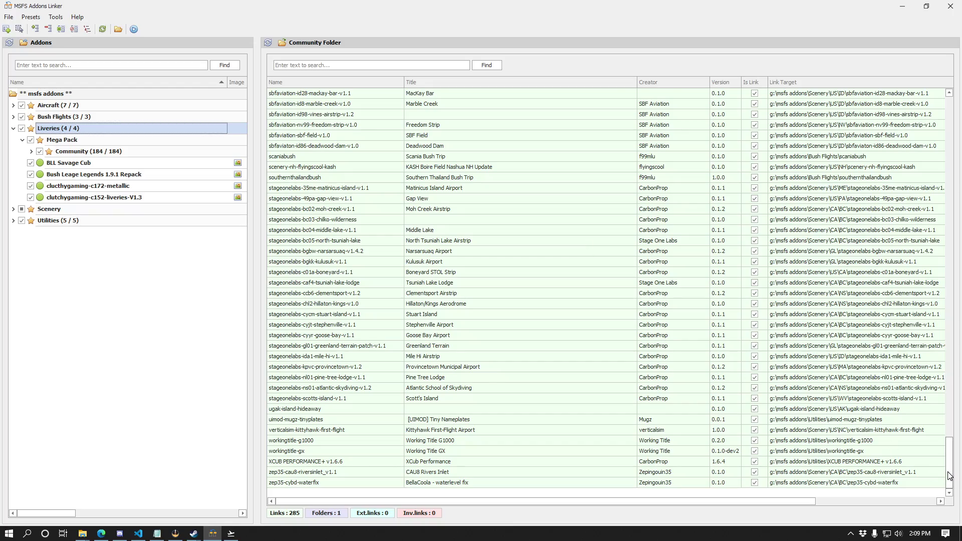
{"action": "left_click_drag", "start_coordinate": [950, 474], "coordinate": [950, 134]}
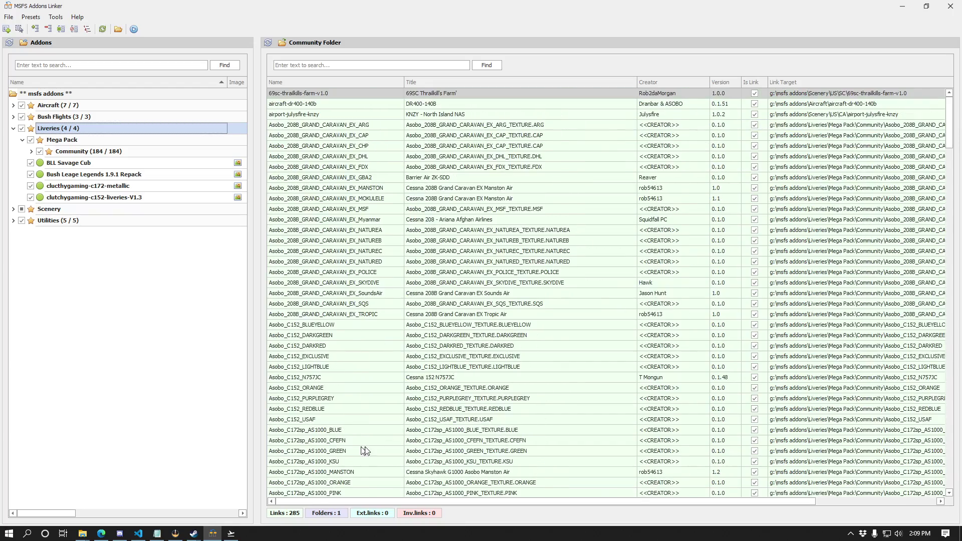
Switch from the Mega Pack Manager back to MSFS Addons Linker and open its Tools menu.
{"action": "left_click", "coordinate": [231, 533]}
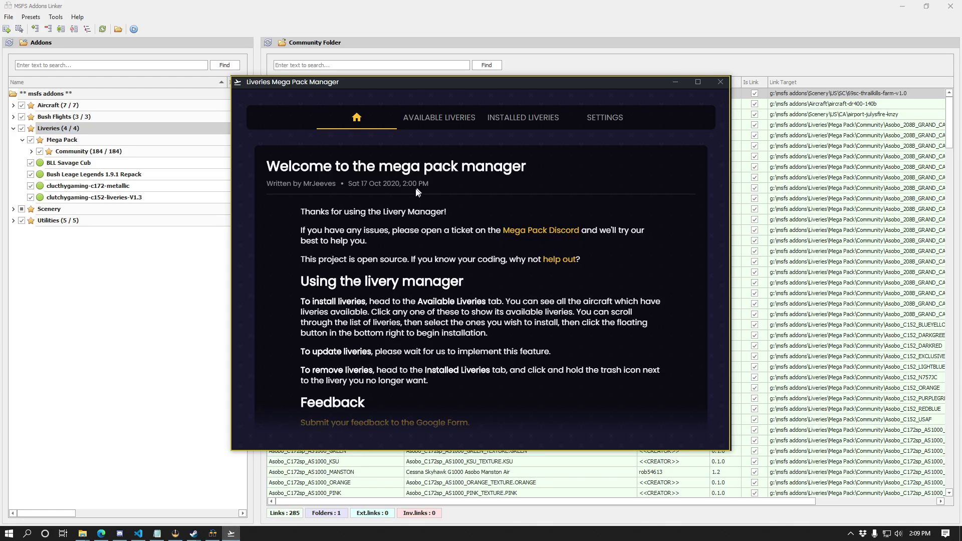
{"action": "left_click", "coordinate": [221, 301]}
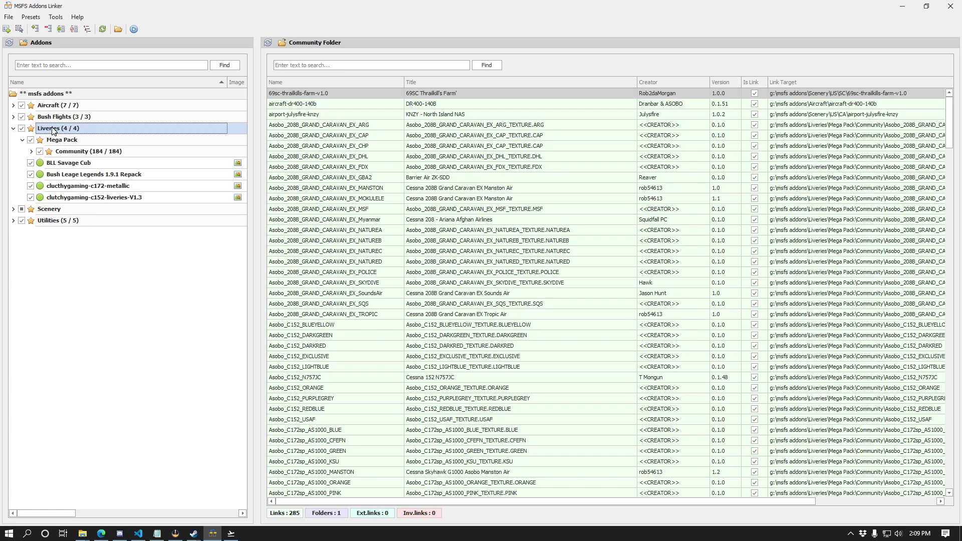
{"action": "left_click", "coordinate": [55, 17]}
Open Options, browse the G: drive for another addons folder, then cancel both dialogs unchanged.
{"action": "left_click", "coordinate": [62, 46]}
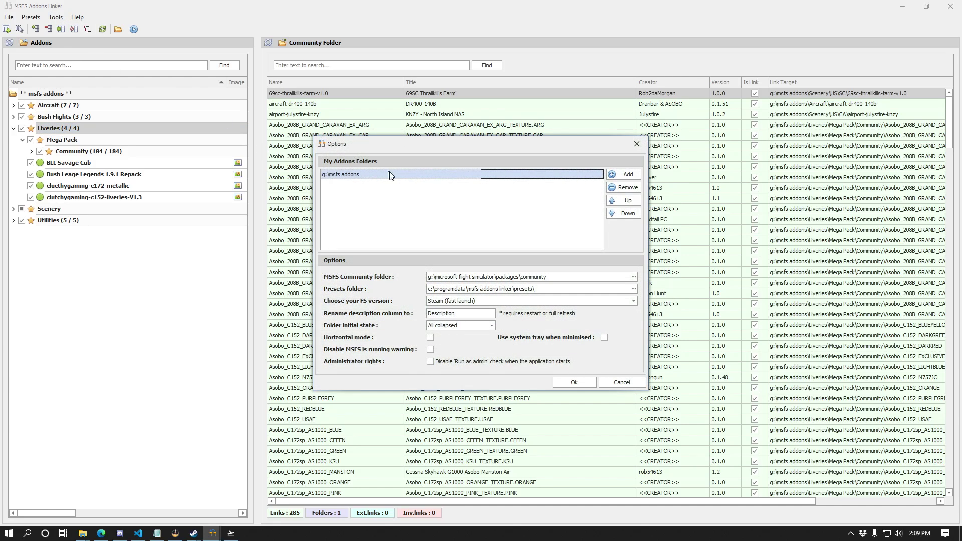
{"action": "left_click", "coordinate": [620, 175]}
{"action": "scroll", "coordinate": [481, 285], "scroll_direction": "down", "scroll_amount": 1}
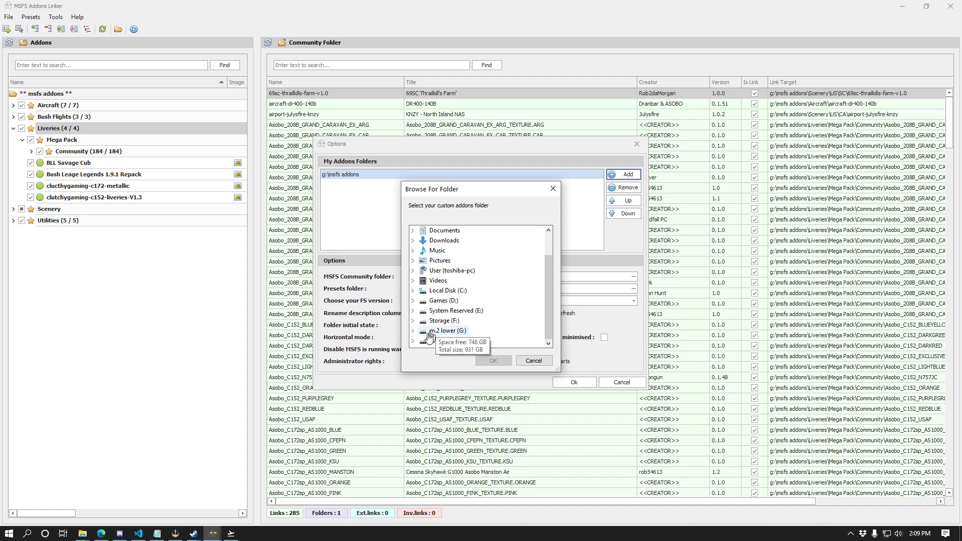
{"action": "left_click", "coordinate": [413, 340]}
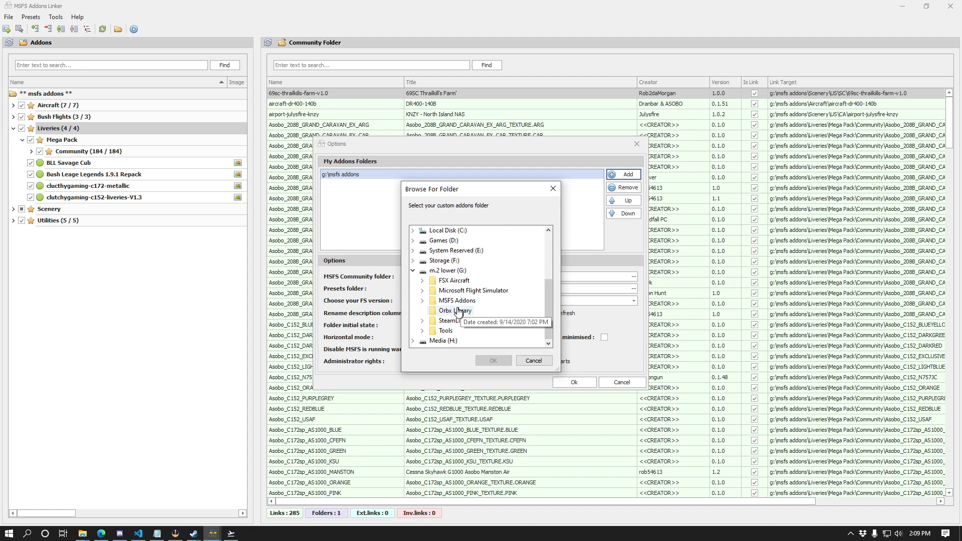
{"action": "scroll", "coordinate": [445, 324], "scroll_direction": "down", "scroll_amount": 1}
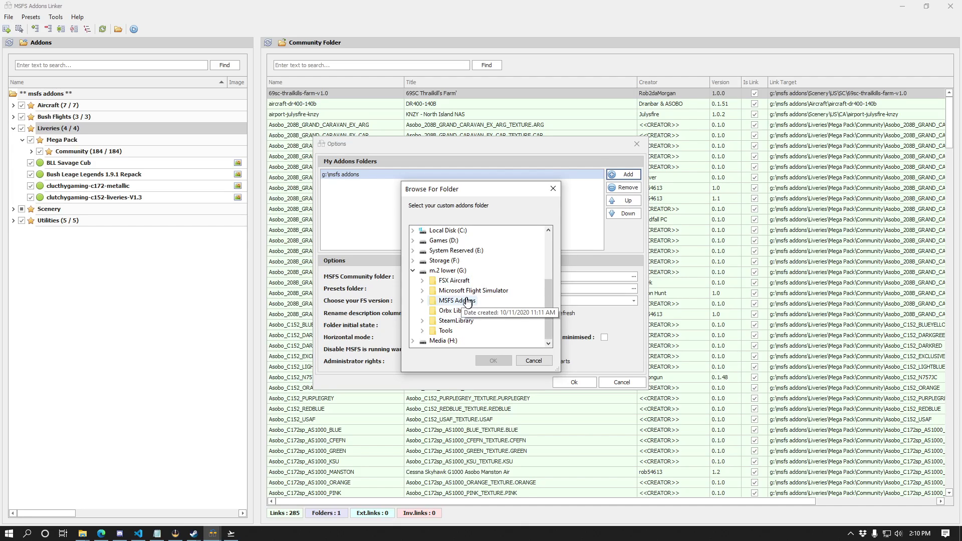
{"action": "left_click", "coordinate": [533, 360]}
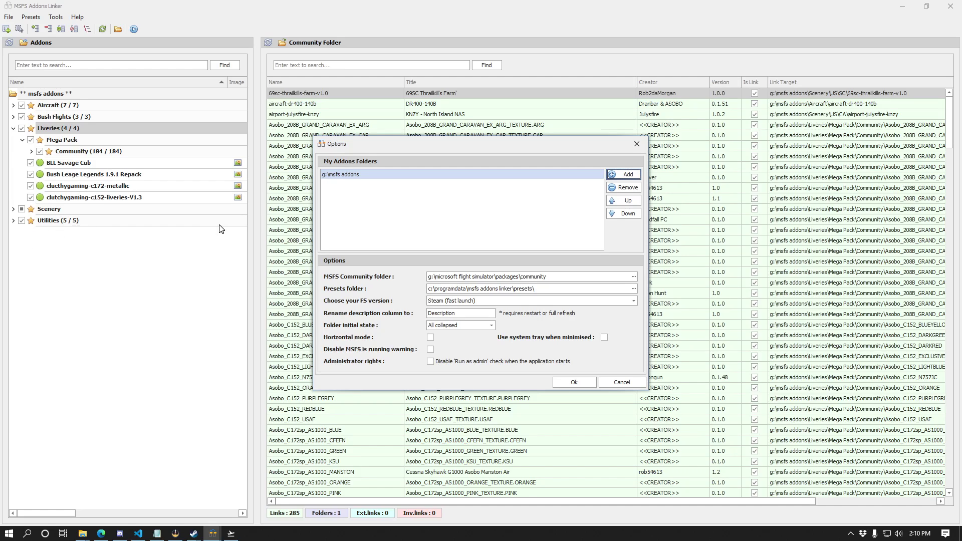
{"action": "left_click", "coordinate": [620, 381]}
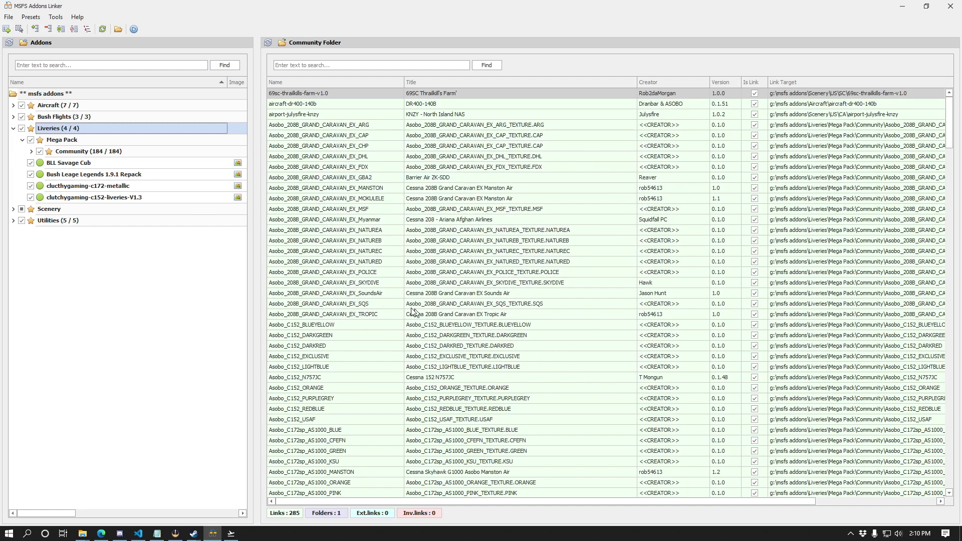
Collapse the Mega Pack group in the linker's addon tree.
{"action": "left_click", "coordinate": [23, 141]}
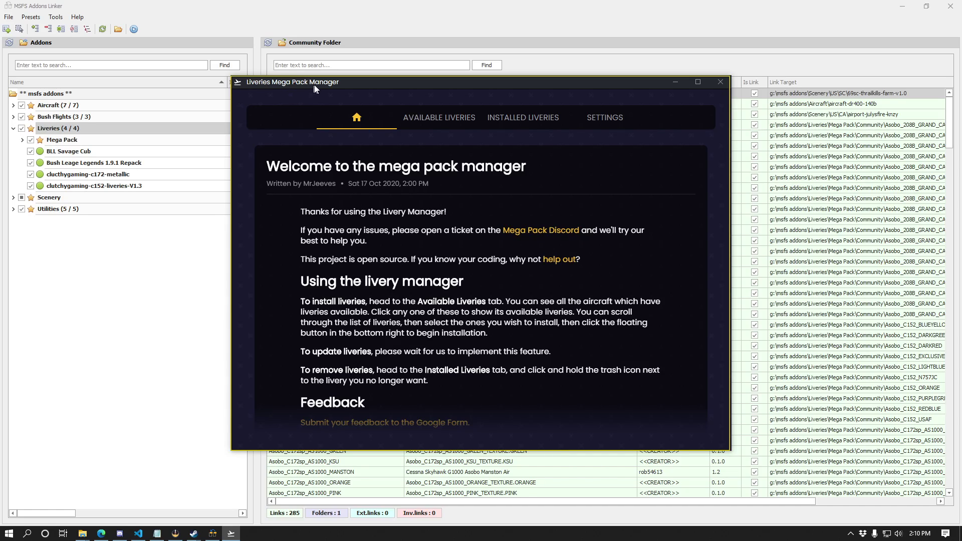
{"action": "scroll", "coordinate": [465, 234], "scroll_direction": "down", "scroll_amount": 3}
{"action": "scroll", "coordinate": [465, 234], "scroll_direction": "up", "scroll_amount": 3}
Show installed liveries and inspect the Aviat Pitts S2S and Cessna 208 B Grand Caravan EX (19) rows.
{"action": "left_click", "coordinate": [523, 125]}
{"action": "scroll", "coordinate": [581, 275], "scroll_direction": "down", "scroll_amount": 3}
{"action": "scroll", "coordinate": [593, 318], "scroll_direction": "up", "scroll_amount": 3}
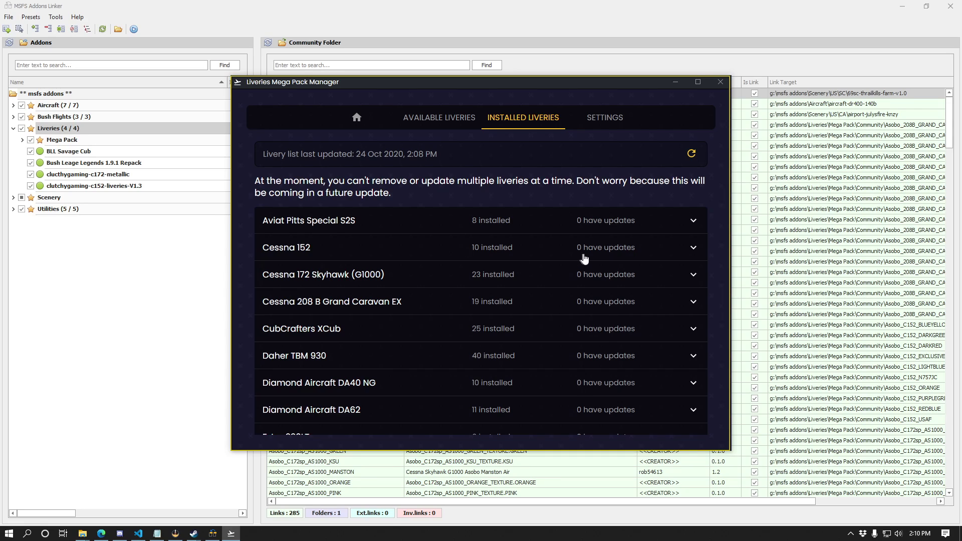
{"action": "left_click", "coordinate": [693, 222]}
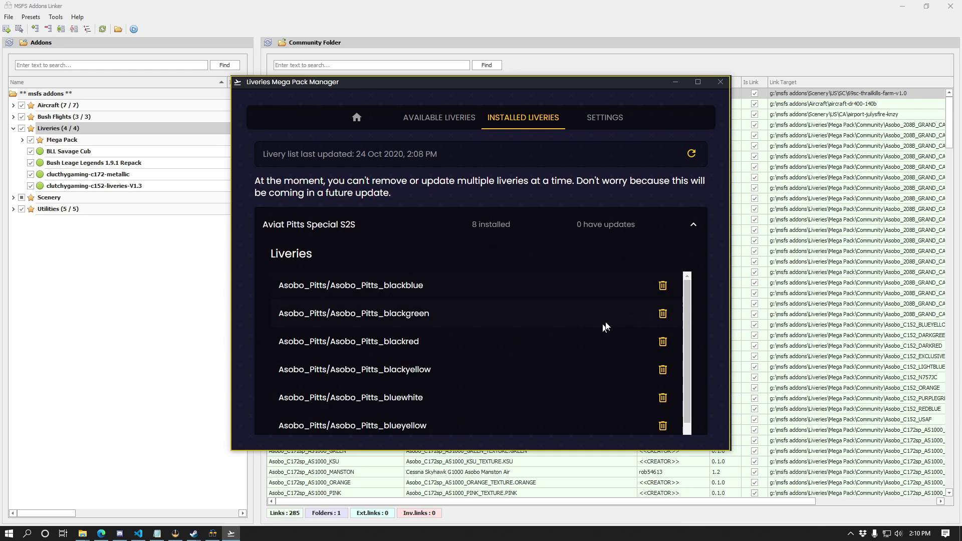
{"action": "left_click", "coordinate": [690, 223]}
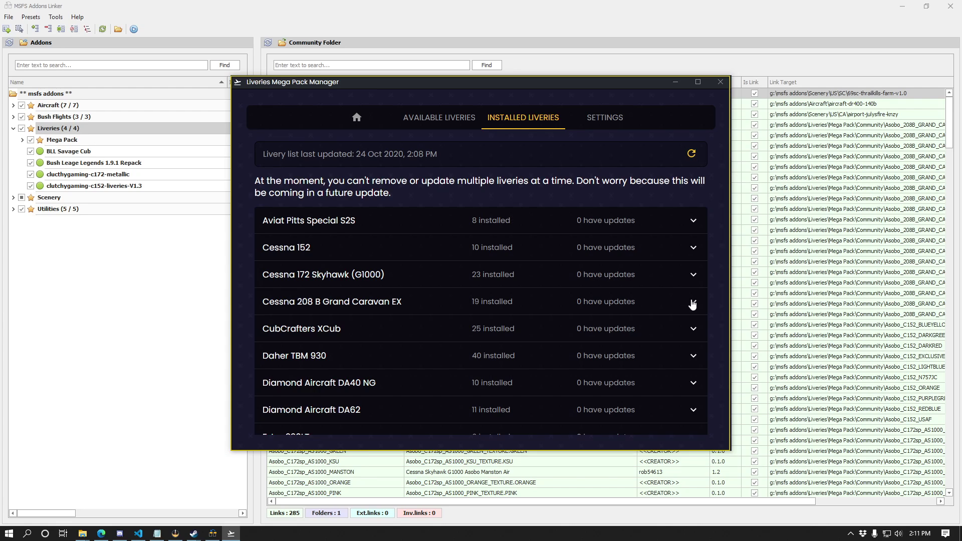
{"action": "left_click", "coordinate": [693, 302]}
{"action": "left_click", "coordinate": [693, 313]}
Minimize the manager and review link options for the churchillfalls and orbx fairways entries without deleting.
{"action": "left_click", "coordinate": [681, 84]}
{"action": "scroll", "coordinate": [929, 337], "scroll_direction": "down", "scroll_amount": 12}
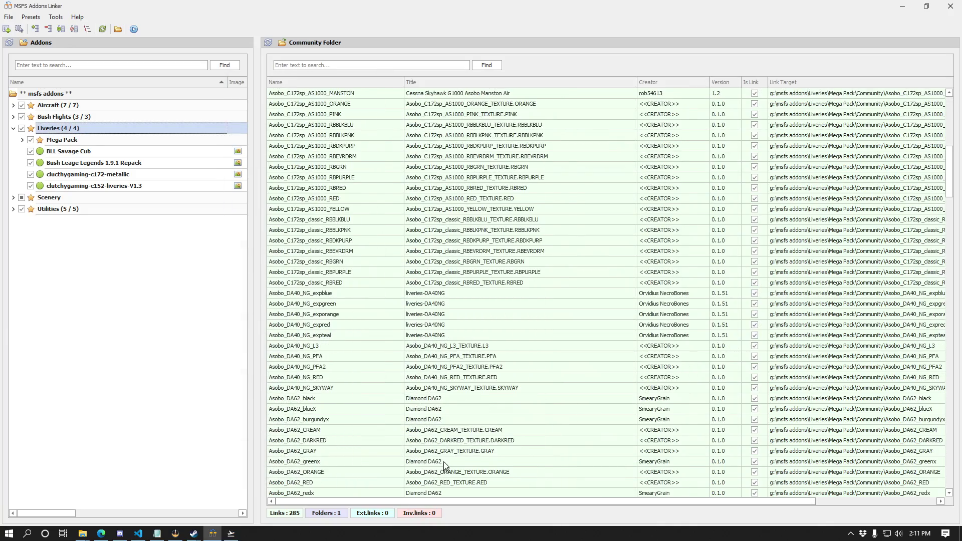
{"action": "scroll", "coordinate": [444, 459], "scroll_direction": "down", "scroll_amount": 20}
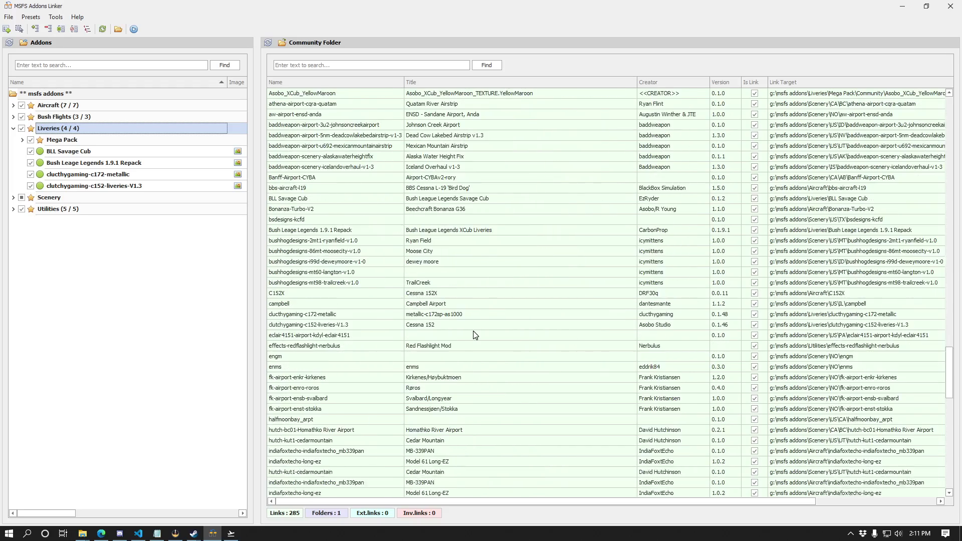
{"action": "scroll", "coordinate": [475, 334], "scroll_direction": "down", "scroll_amount": 6}
{"action": "right_click", "coordinate": [370, 296]}
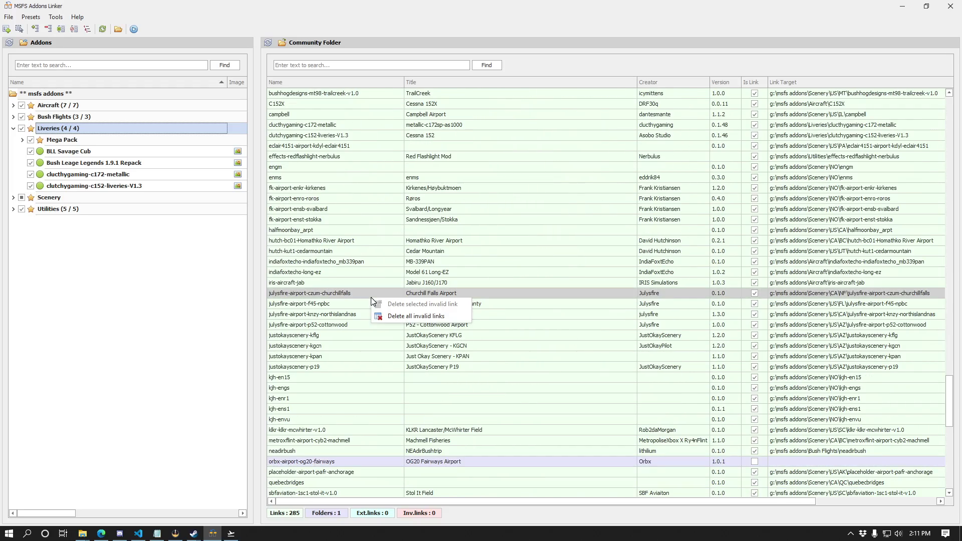
{"action": "left_click", "coordinate": [345, 326]}
{"action": "right_click", "coordinate": [377, 456]}
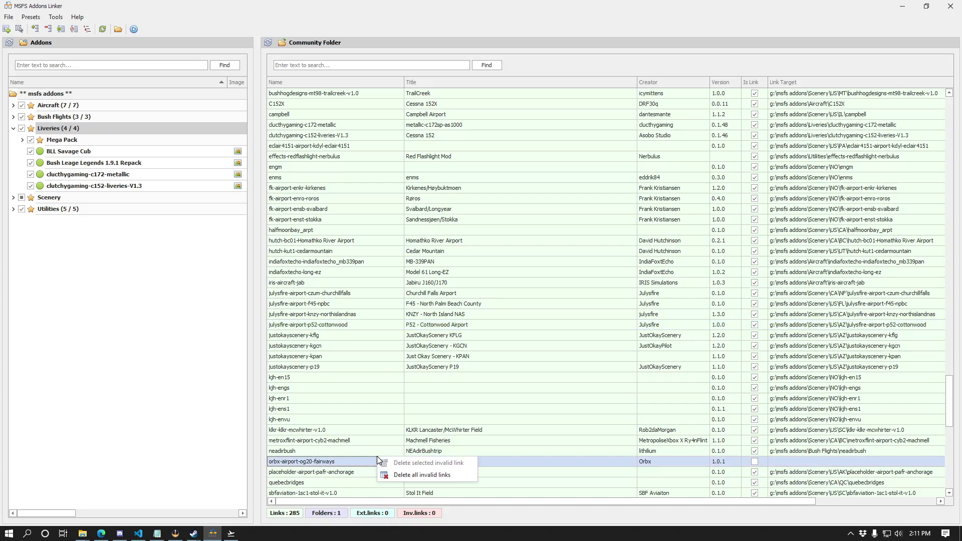
{"action": "left_click", "coordinate": [332, 429]}
{"action": "left_click_drag", "start_coordinate": [949, 385], "coordinate": [915, 130]}
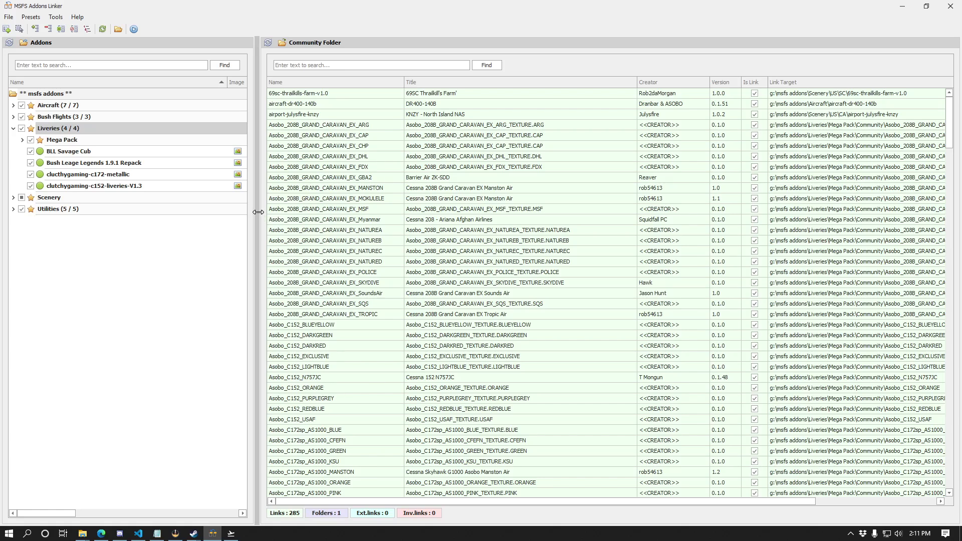
{"action": "left_click", "coordinate": [230, 533]}
{"action": "left_click", "coordinate": [452, 116]}
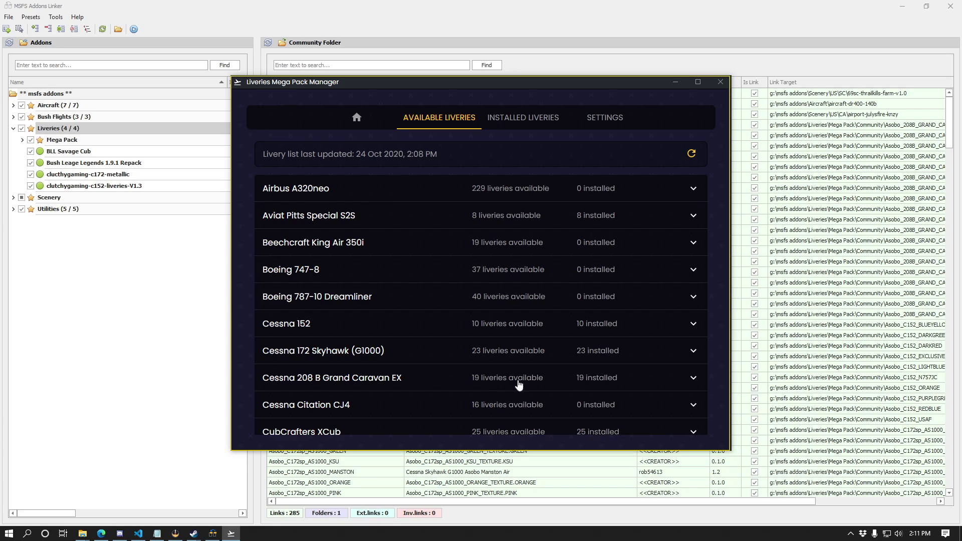
{"action": "left_click", "coordinate": [652, 384]}
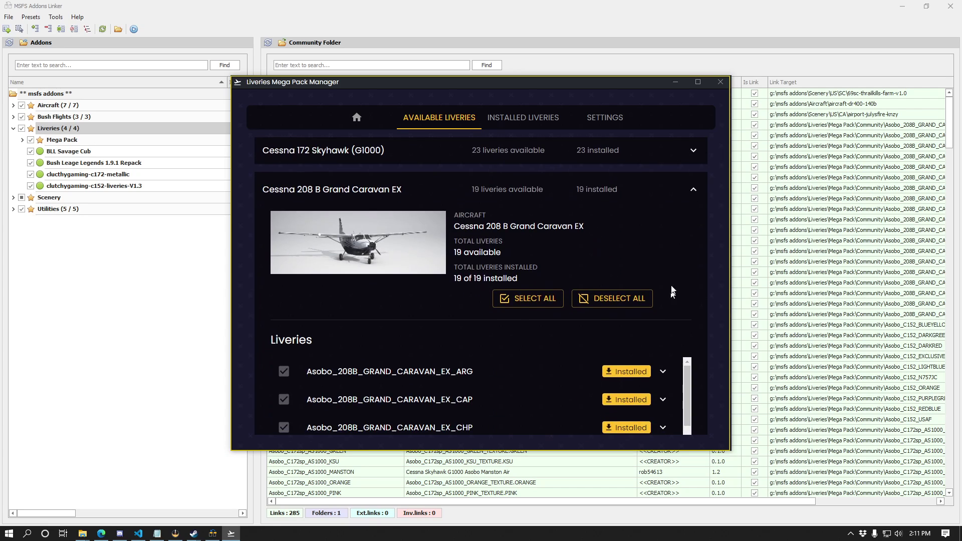
{"action": "left_click", "coordinate": [685, 189]}
{"action": "left_click", "coordinate": [221, 4]}
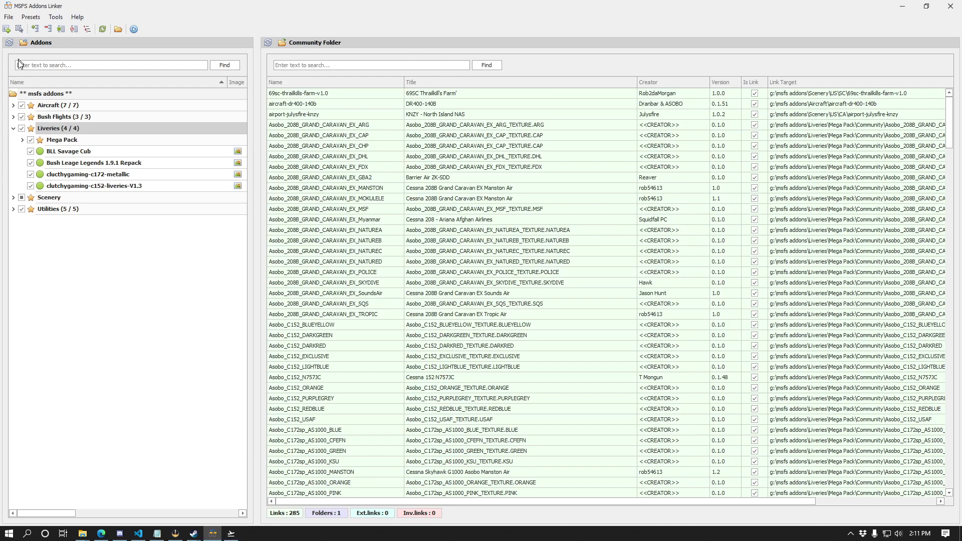
Under Mega Pack > Community, switch the Asobo_208B_GRAND_CARAVAN_EX_ARG livery link off and back on.
{"action": "left_click", "coordinate": [22, 140]}
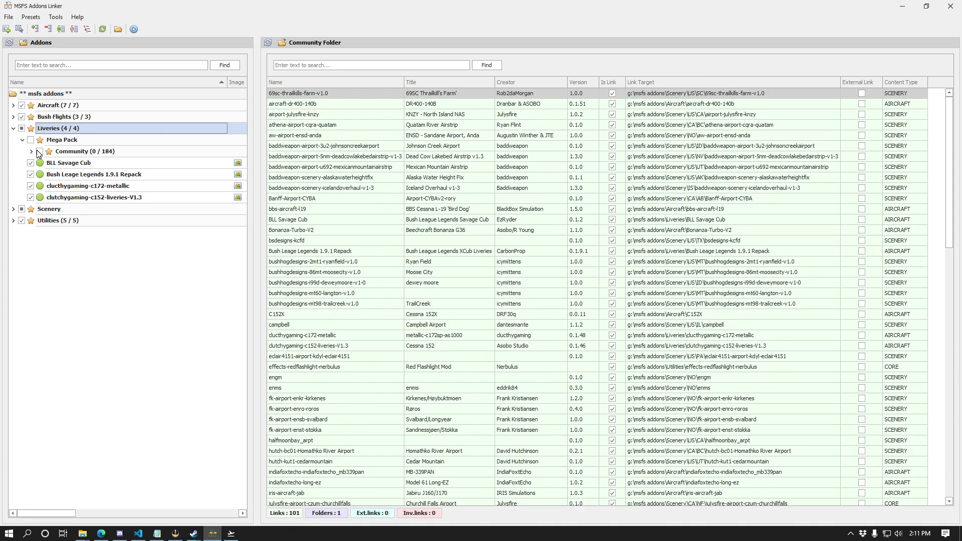
{"action": "left_click", "coordinate": [31, 152]}
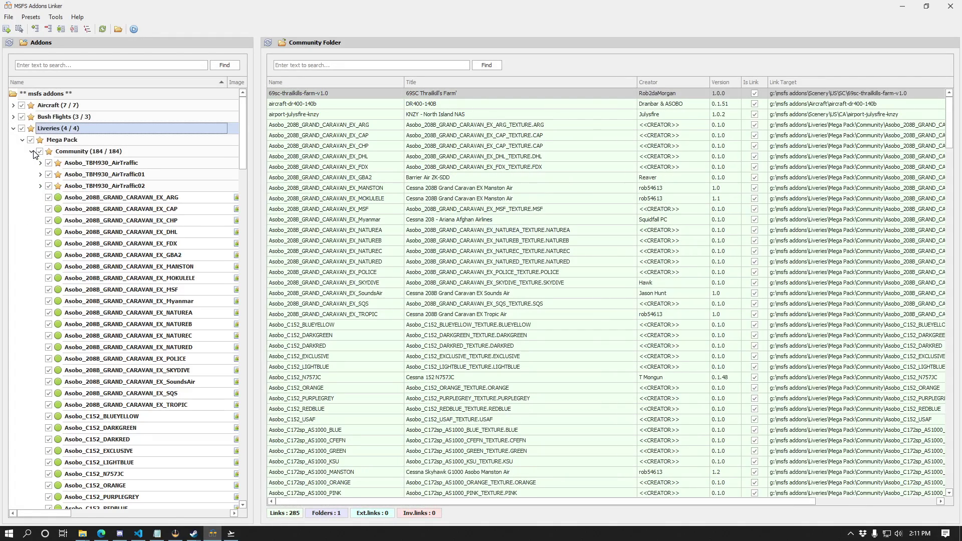
{"action": "left_click", "coordinate": [51, 200]}
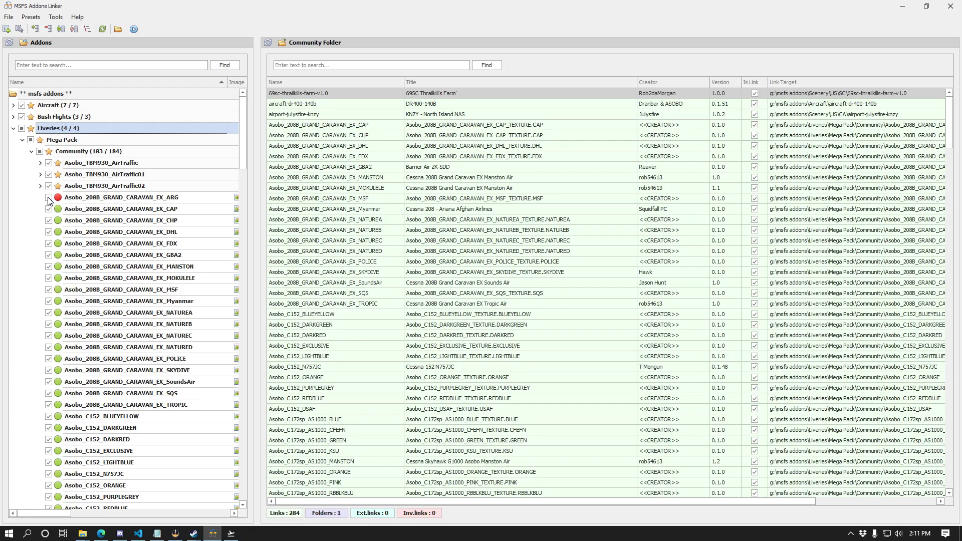
{"action": "left_click", "coordinate": [22, 129]}
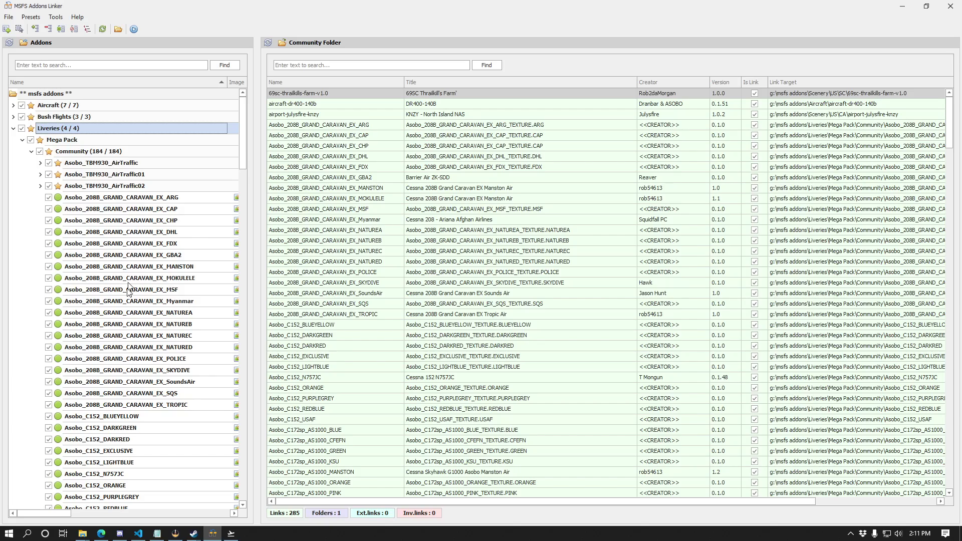
Review the livery list, then return to the Liveries Mega Pack Manager's Available Liveries page.
{"action": "scroll", "coordinate": [115, 331], "scroll_direction": "down", "scroll_amount": 2}
{"action": "scroll", "coordinate": [117, 320], "scroll_direction": "up", "scroll_amount": 2}
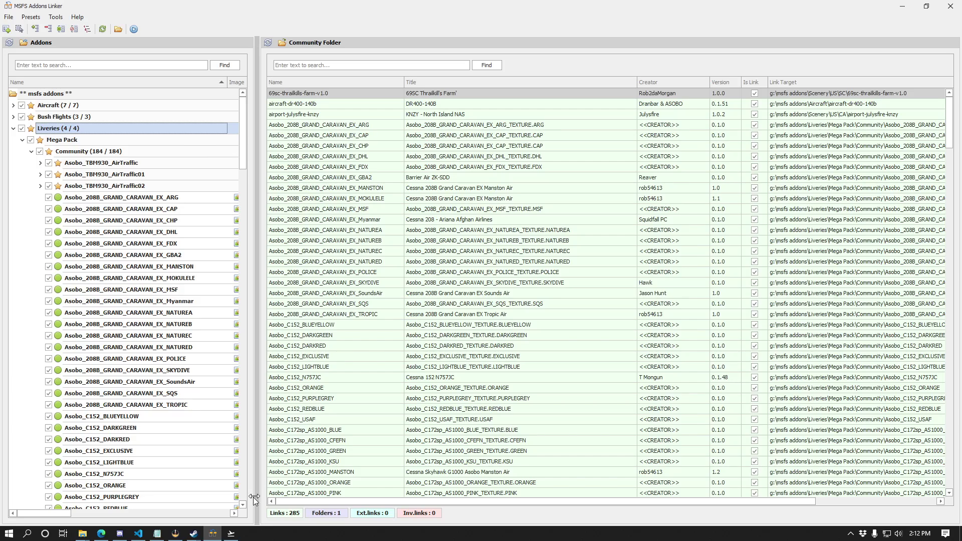
{"action": "left_click", "coordinate": [231, 534]}
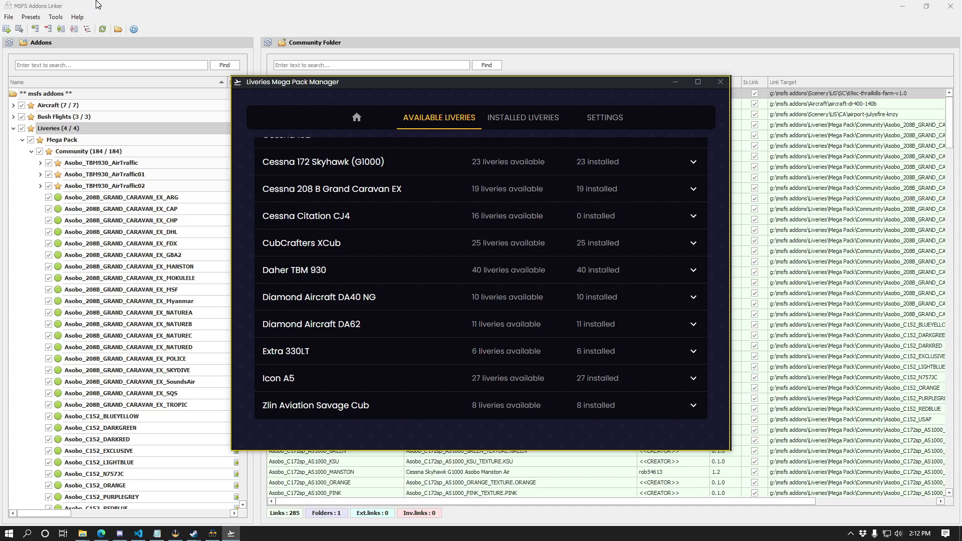
{"action": "left_click", "coordinate": [74, 5]}
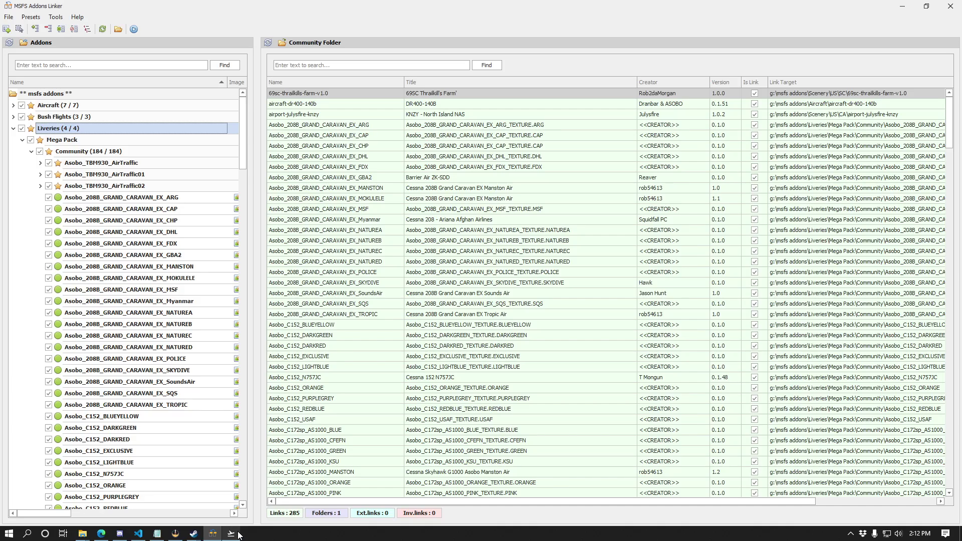
{"action": "mouse_move", "coordinate": [239, 534]}
{"action": "left_click", "coordinate": [232, 478]}
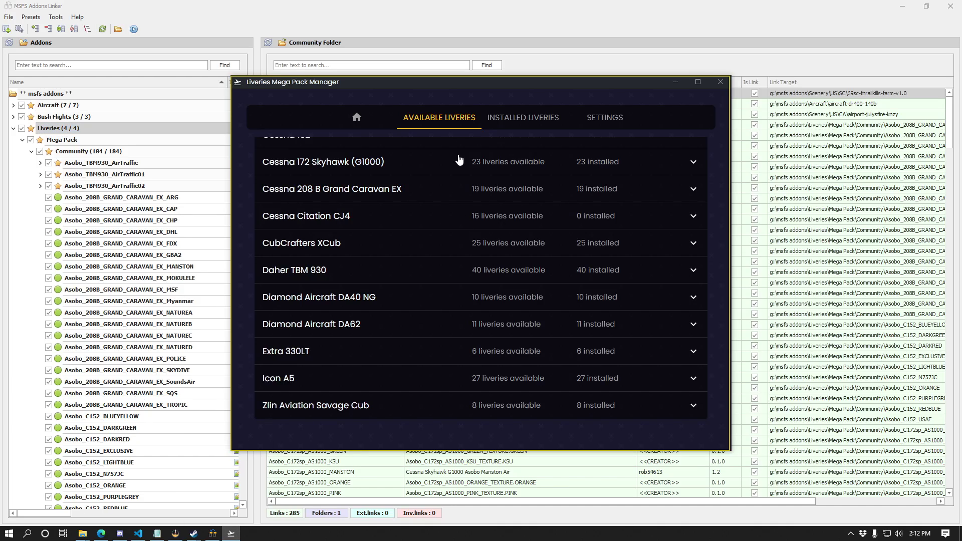